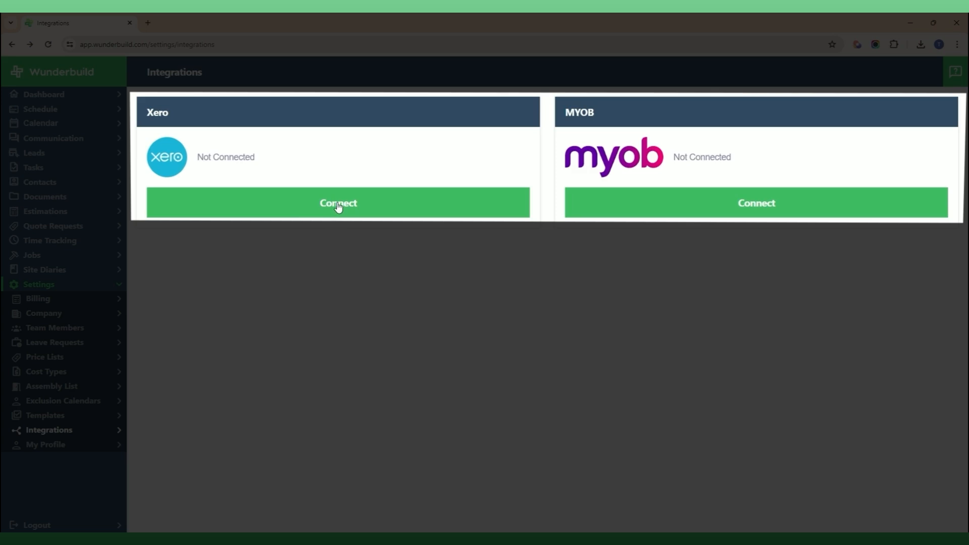
Step: Start connecting Xero from the Xero card and continue to Xero's access consent page
{"action": "left_click", "coordinate": [337, 202]}
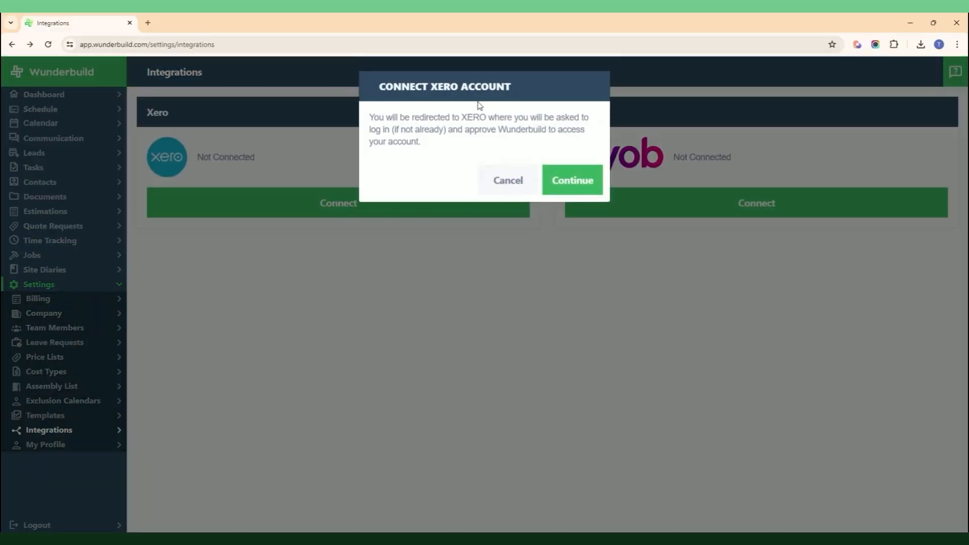
{"action": "left_click", "coordinate": [575, 180]}
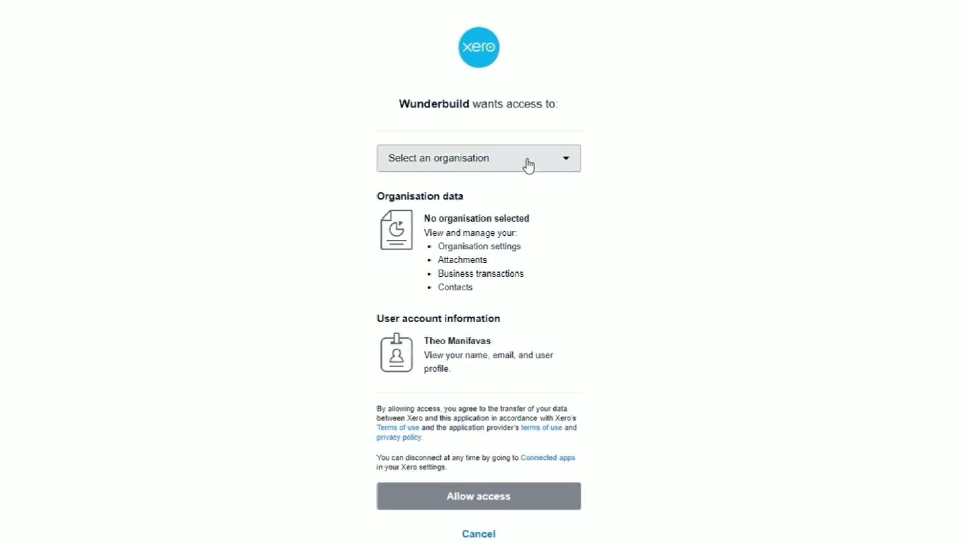
Step: Select the Wunderbuild organisation in Xero and allow Wunderbuild access to it
{"action": "left_click", "coordinate": [527, 162]}
{"action": "left_click", "coordinate": [463, 225]}
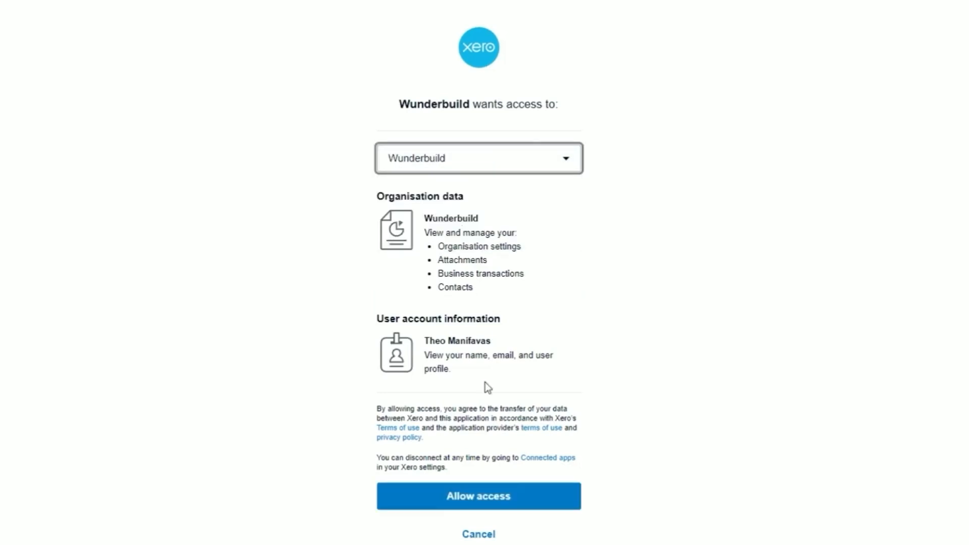
{"action": "left_click", "coordinate": [481, 500]}
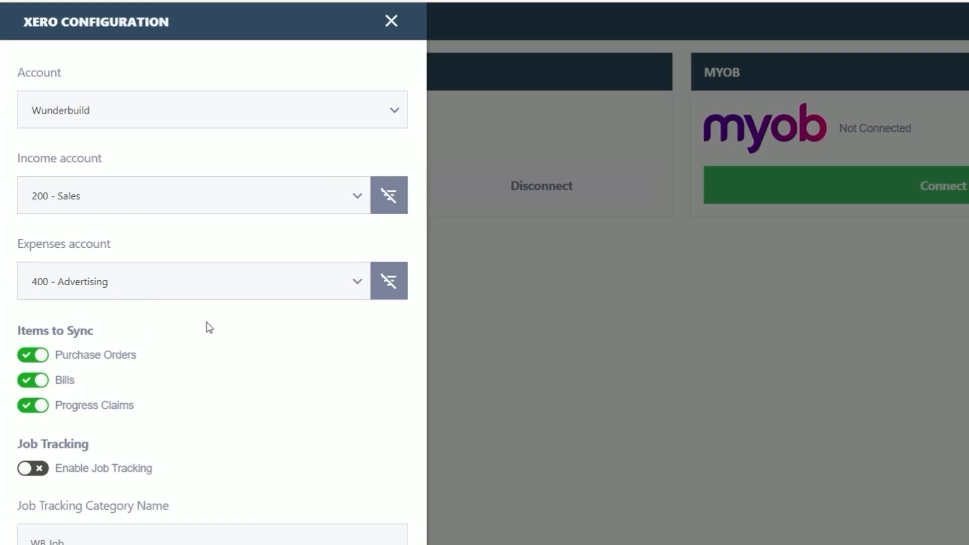
Step: Set the expenses account to 400.1 - Wunderbuild Expense and turn off Purchase Orders sync
{"action": "left_click", "coordinate": [355, 285]}
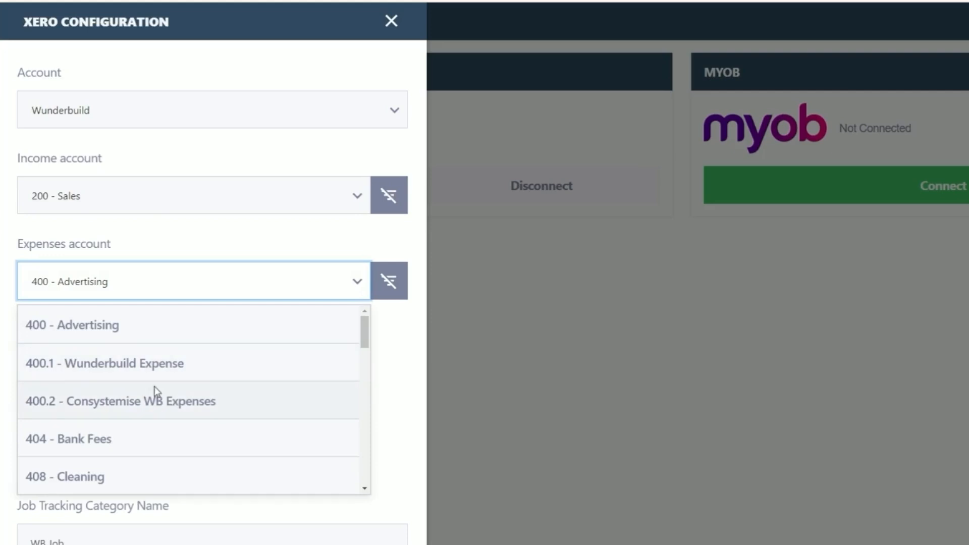
{"action": "left_click", "coordinate": [164, 372]}
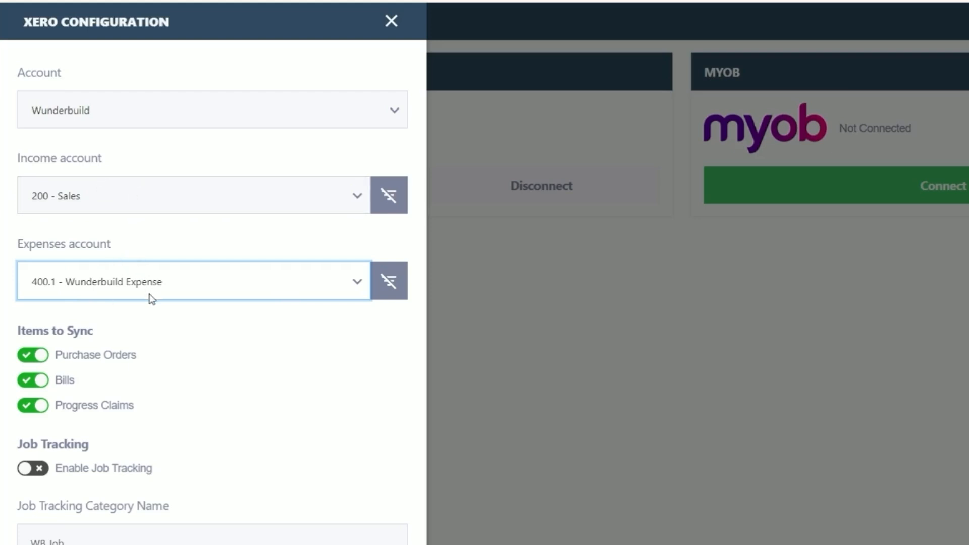
{"action": "key", "text": "Tab"}
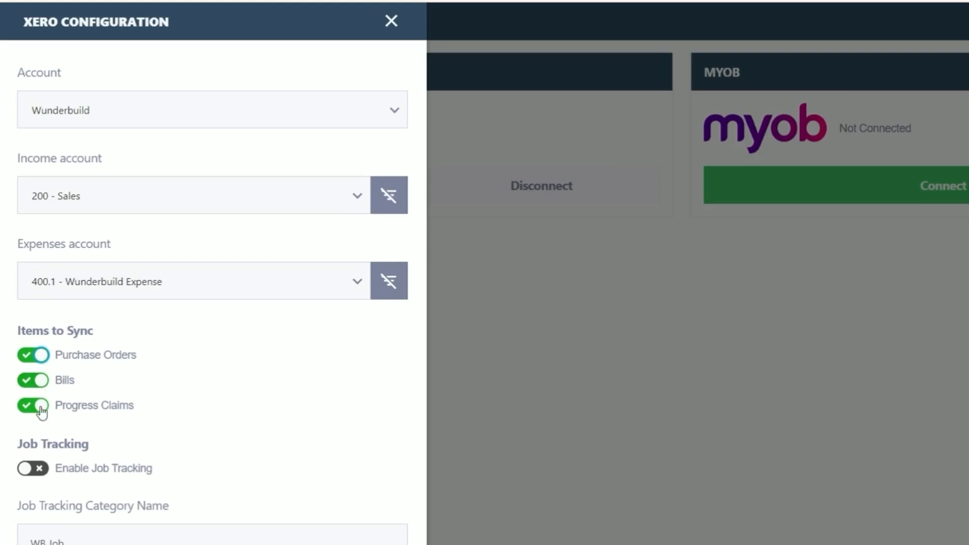
{"action": "left_click", "coordinate": [39, 359]}
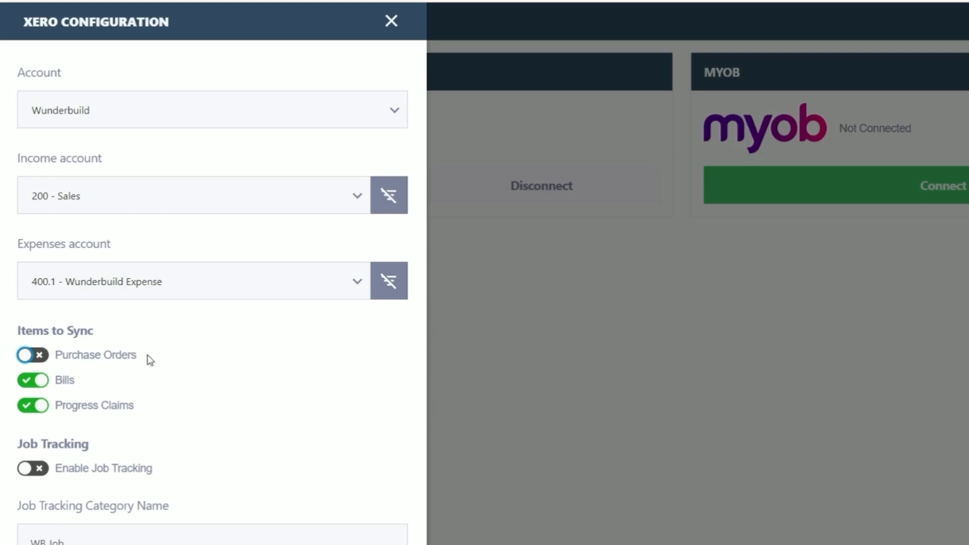
{"action": "scroll", "coordinate": [111, 355], "scroll_direction": "down", "scroll_amount": 3}
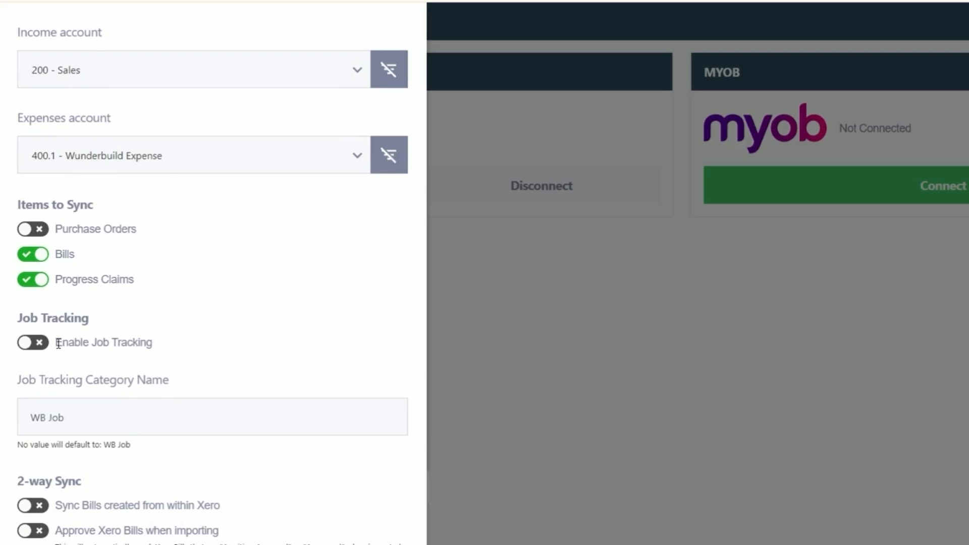
Step: Enable Job Tracking and confirm the tracking category name reads WB Job
{"action": "left_click", "coordinate": [32, 347]}
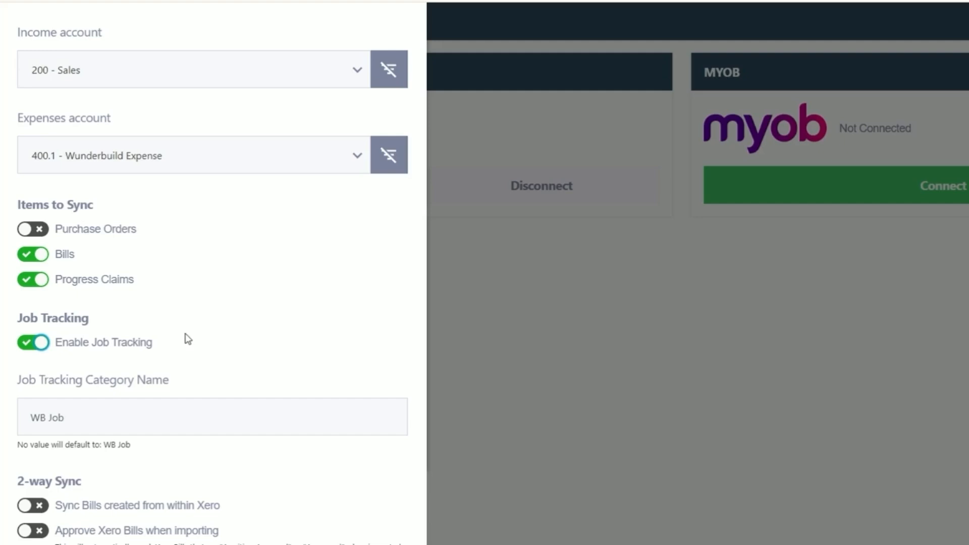
{"action": "scroll", "coordinate": [87, 404], "scroll_direction": "down", "scroll_amount": 2}
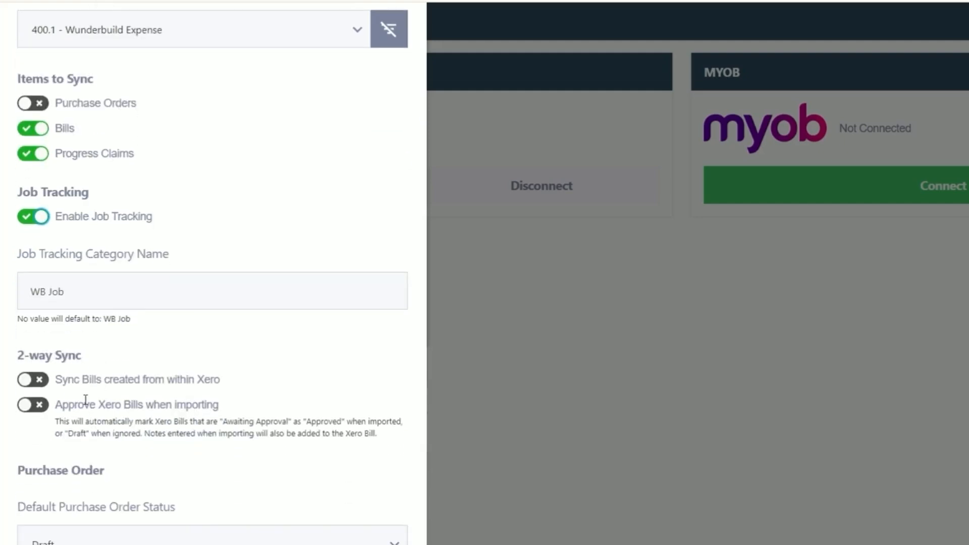
{"action": "scroll", "coordinate": [80, 334], "scroll_direction": "up", "scroll_amount": 1}
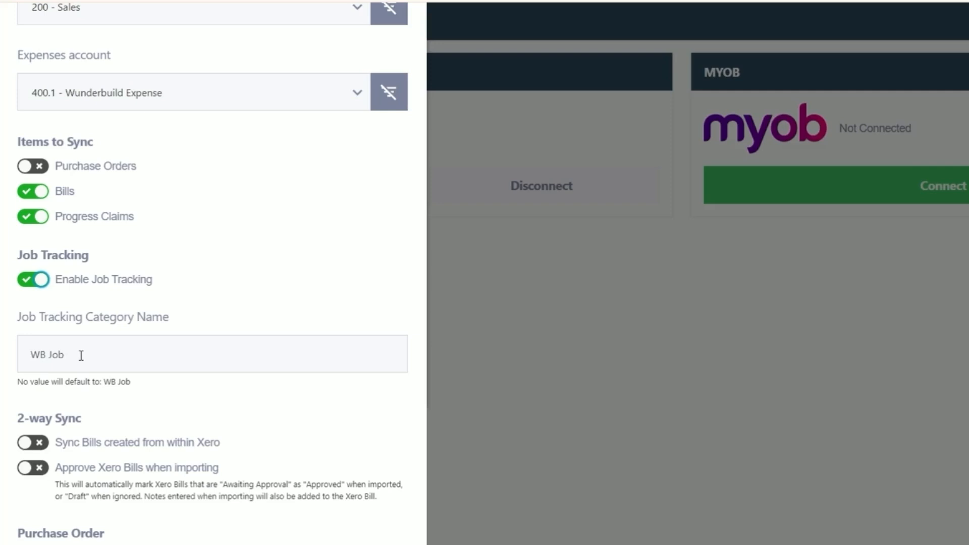
{"action": "left_click", "coordinate": [70, 356]}
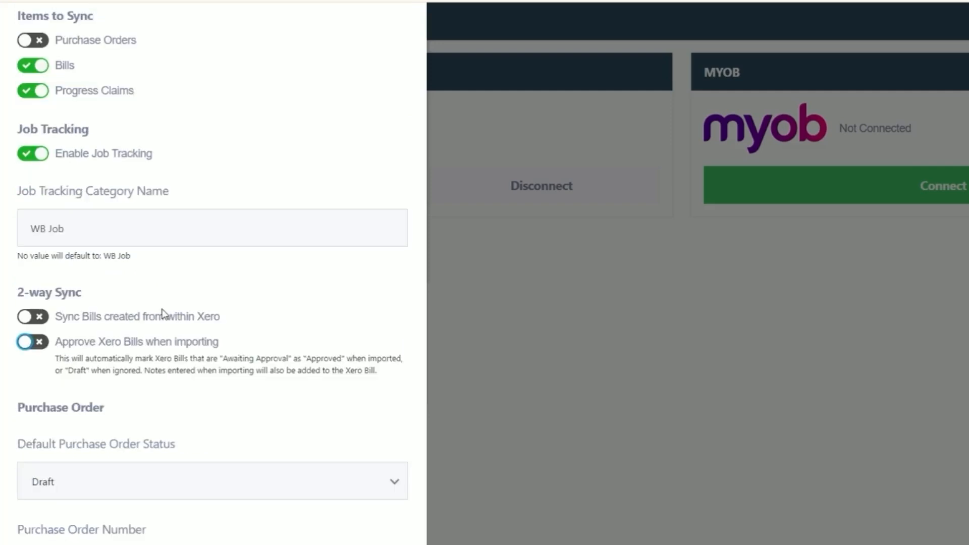
Step: Switch on both 'Sync Bills created from within Xero' and 'Approve Xero Bills when importing'
{"action": "left_click", "coordinate": [30, 316]}
{"action": "left_click", "coordinate": [29, 343]}
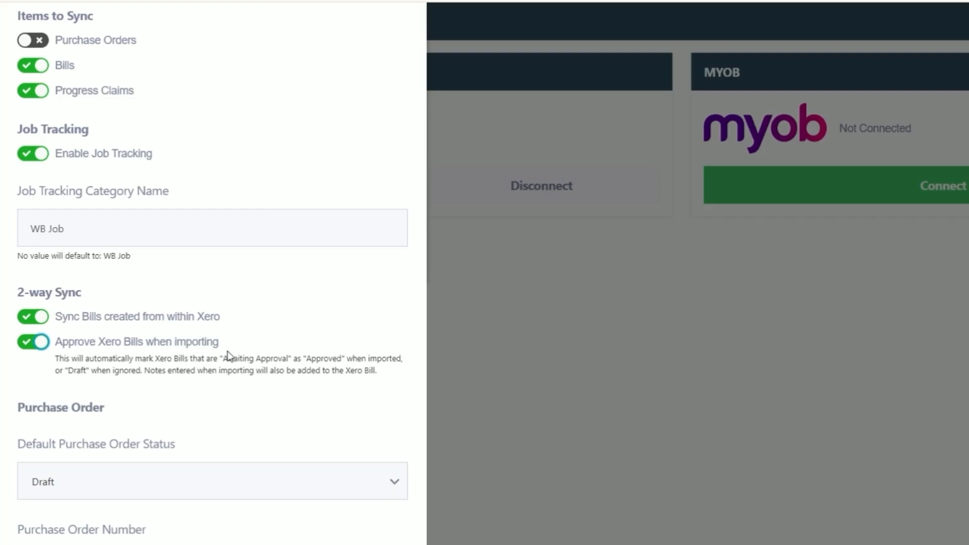
Step: Save the Xero Configuration panel from its bottom Save button
{"action": "scroll", "coordinate": [234, 402], "scroll_direction": "down", "scroll_amount": 2}
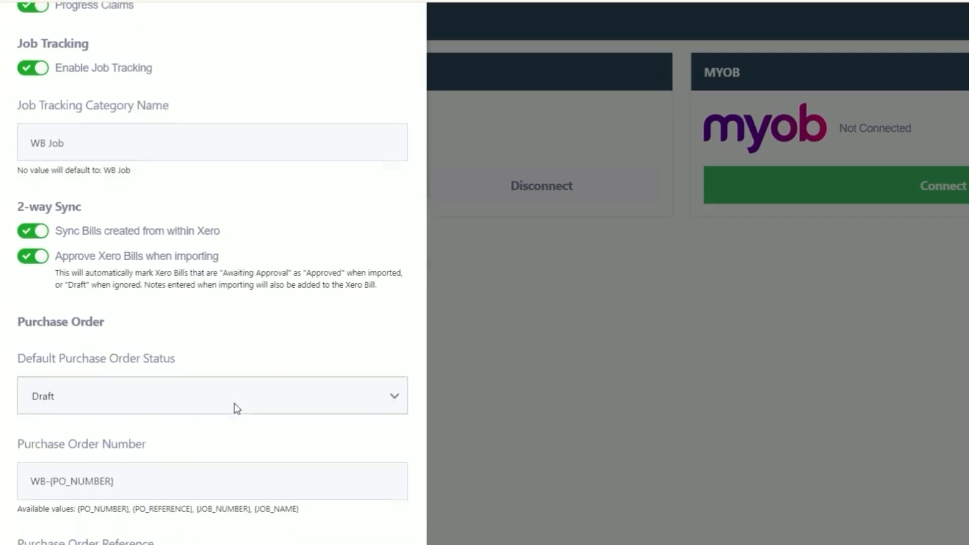
{"action": "scroll", "coordinate": [234, 403], "scroll_direction": "down", "scroll_amount": 1}
{"action": "scroll", "coordinate": [234, 403], "scroll_direction": "down", "scroll_amount": 2}
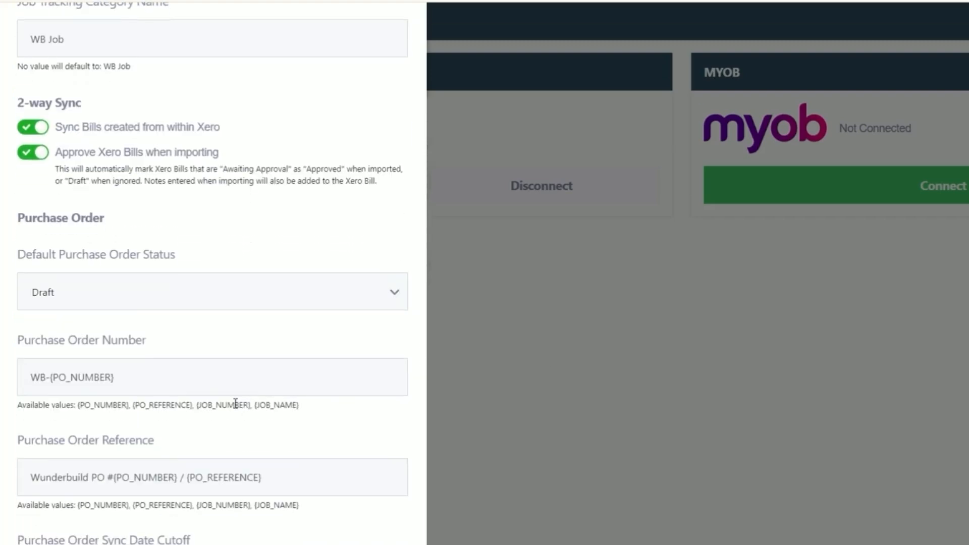
{"action": "scroll", "coordinate": [235, 404], "scroll_direction": "down", "scroll_amount": 3}
{"action": "scroll", "coordinate": [147, 253], "scroll_direction": "down", "scroll_amount": 3}
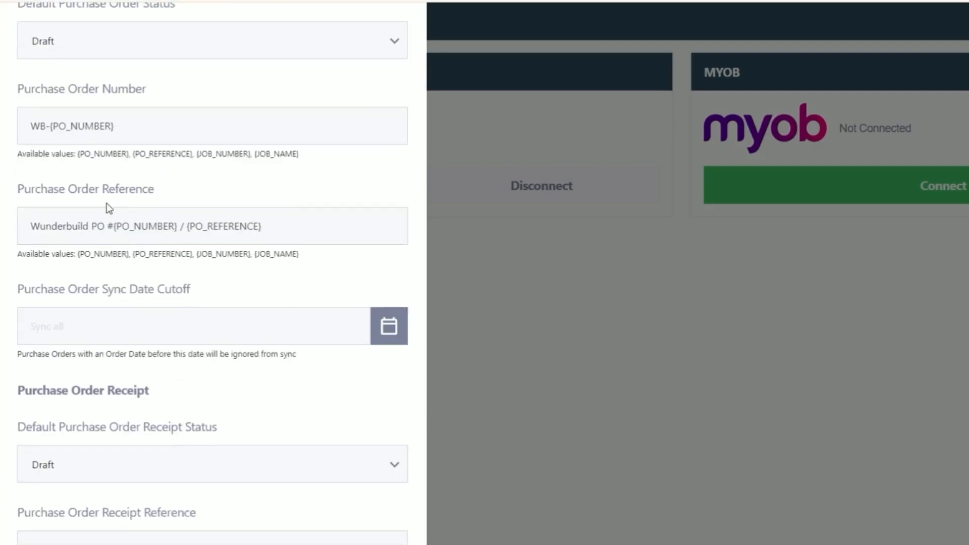
{"action": "scroll", "coordinate": [115, 259], "scroll_direction": "down", "scroll_amount": 3}
{"action": "scroll", "coordinate": [186, 403], "scroll_direction": "down", "scroll_amount": 3}
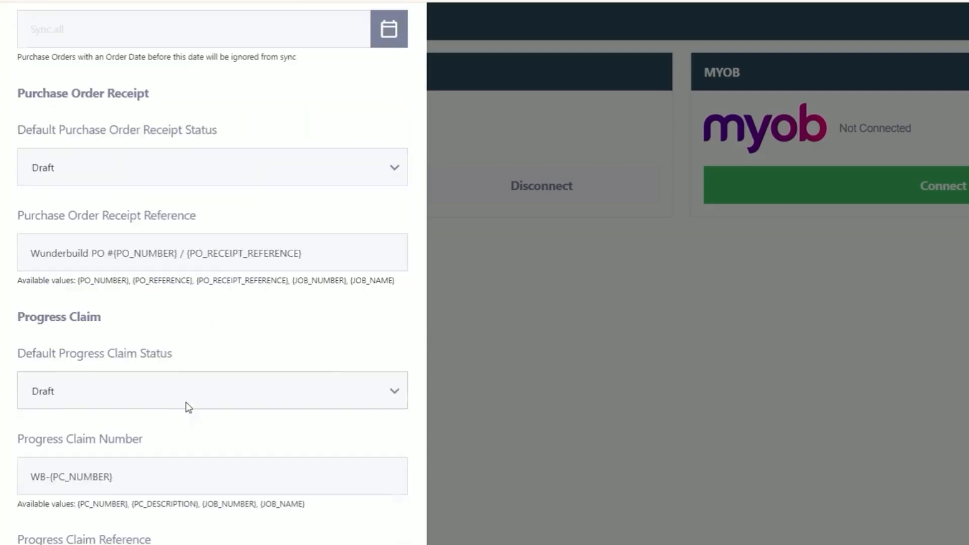
{"action": "scroll", "coordinate": [188, 406], "scroll_direction": "down", "scroll_amount": 4}
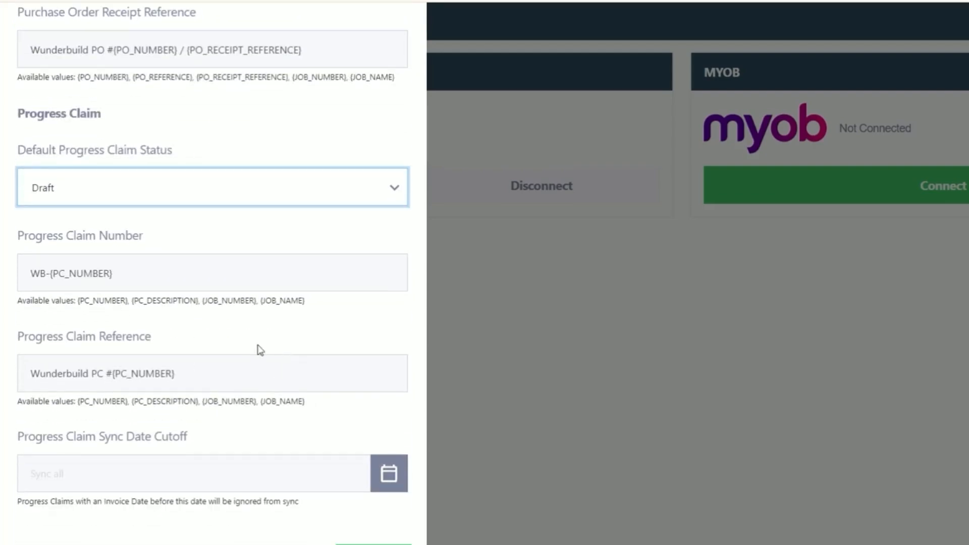
{"action": "scroll", "coordinate": [265, 499], "scroll_direction": "up", "scroll_amount": 5}
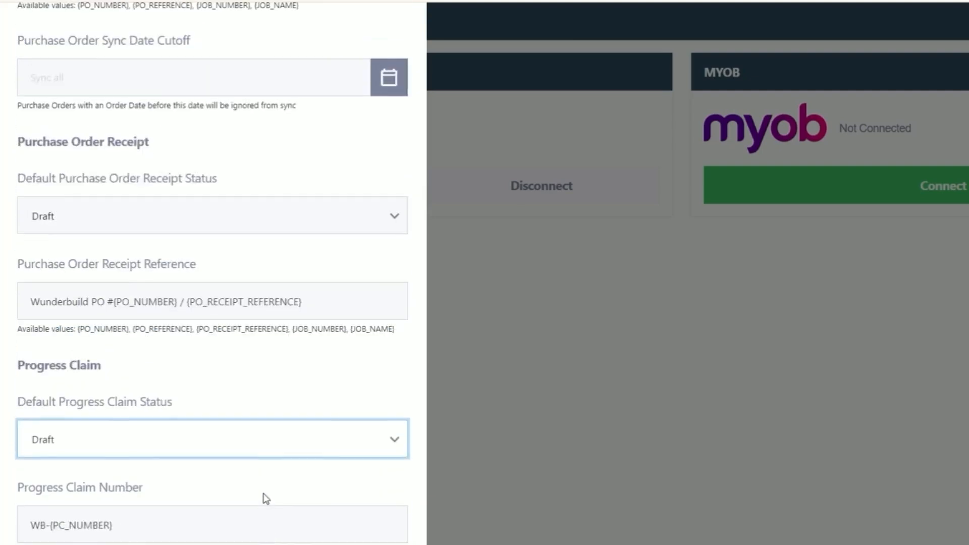
{"action": "scroll", "coordinate": [247, 426], "scroll_direction": "down", "scroll_amount": 5}
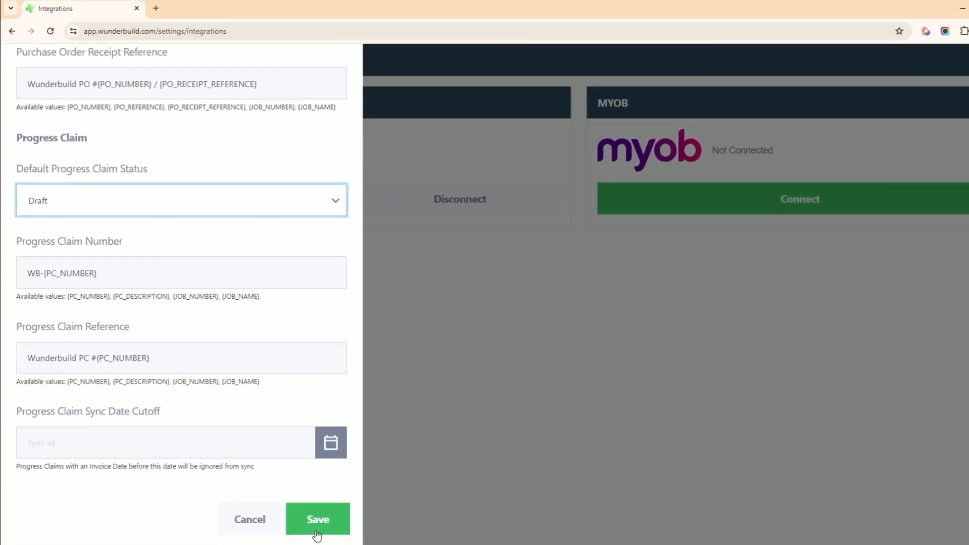
{"action": "left_click", "coordinate": [317, 524]}
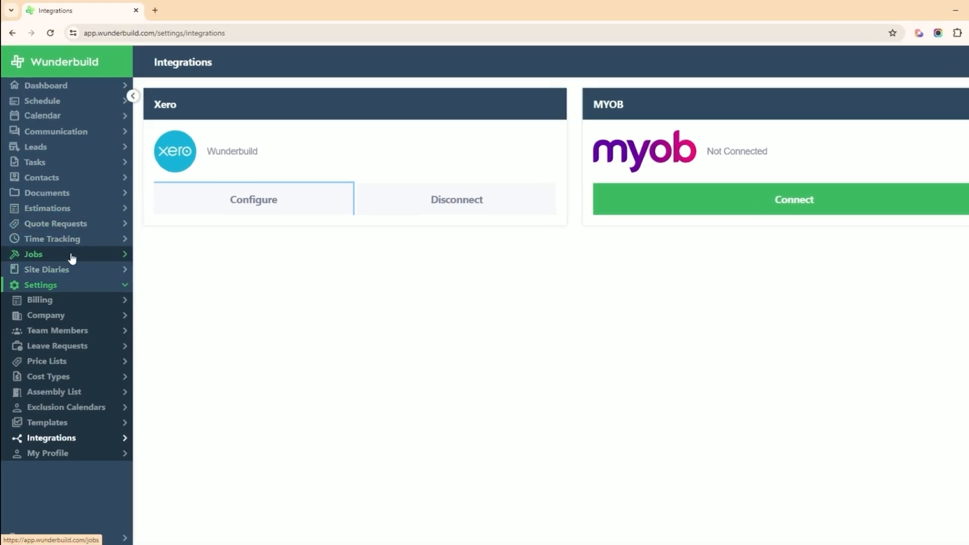
{"action": "left_click", "coordinate": [72, 256]}
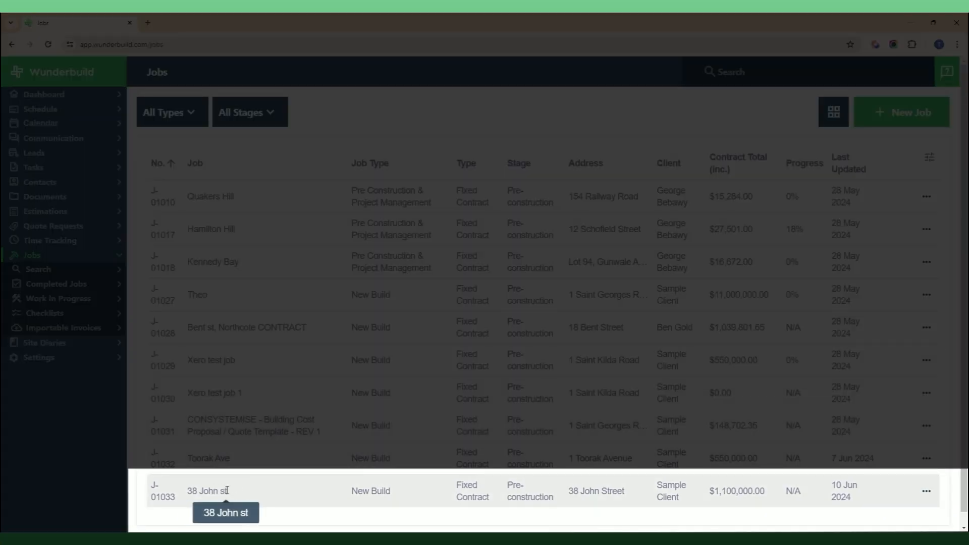
{"action": "left_click", "coordinate": [219, 490]}
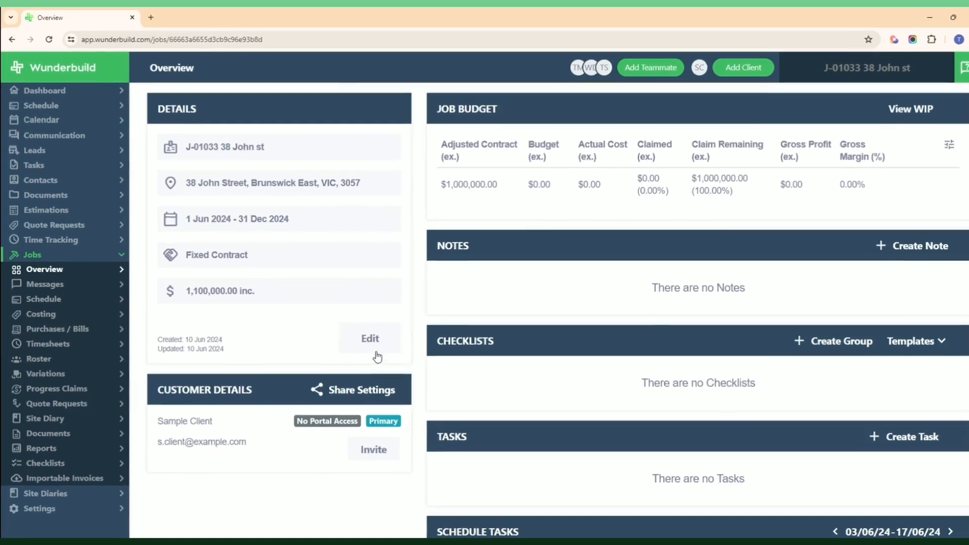
{"action": "left_click", "coordinate": [371, 339]}
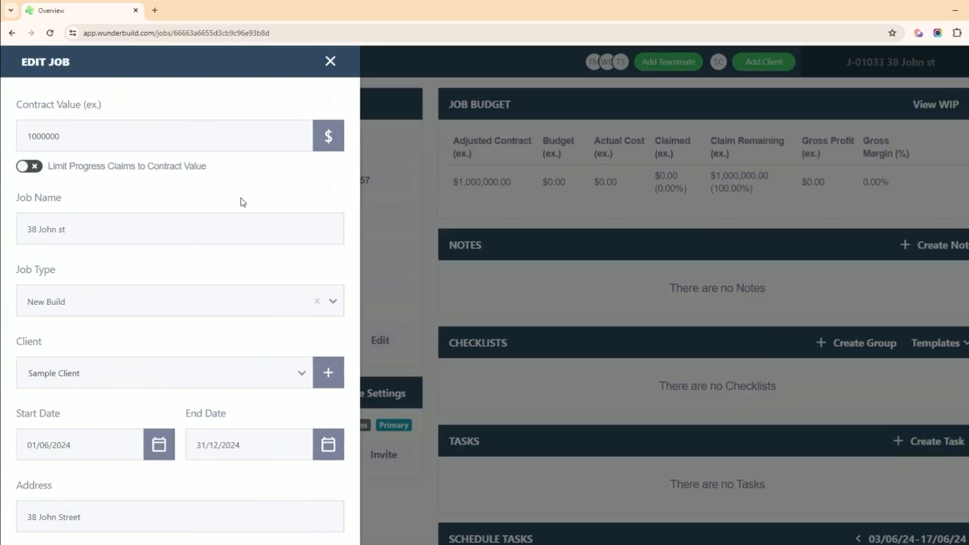
{"action": "scroll", "coordinate": [195, 233], "scroll_direction": "down", "scroll_amount": 3}
{"action": "scroll", "coordinate": [200, 231], "scroll_direction": "down", "scroll_amount": 4}
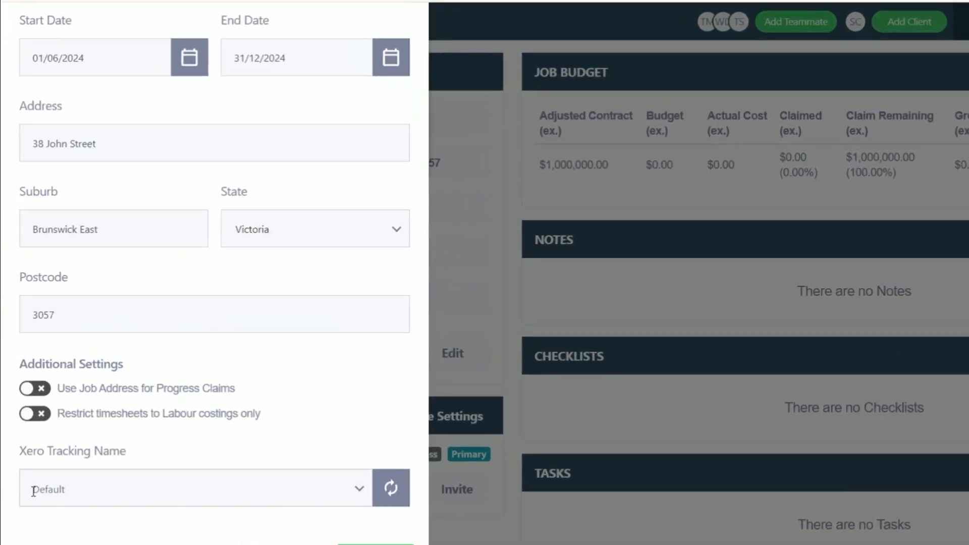
{"action": "scroll", "coordinate": [168, 479], "scroll_direction": "up", "scroll_amount": 6}
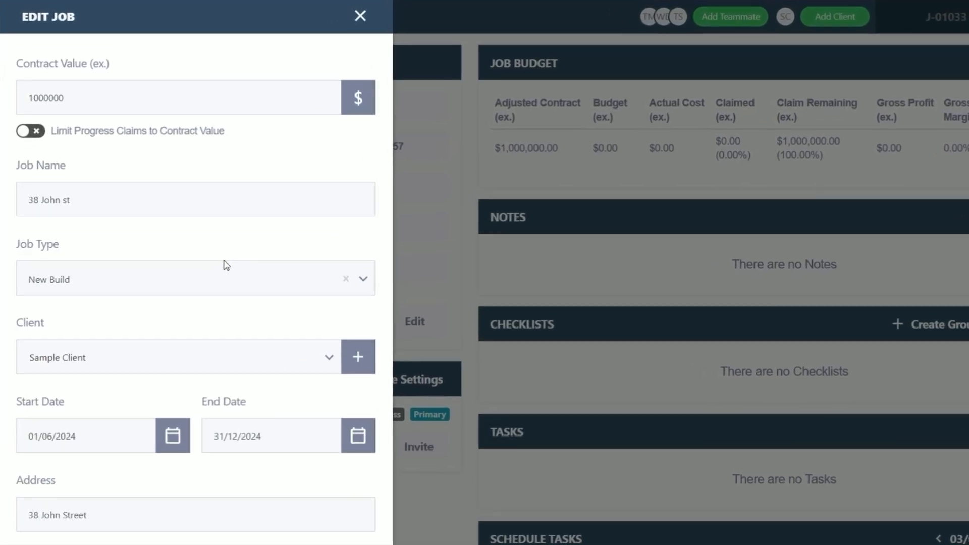
{"action": "scroll", "coordinate": [226, 266], "scroll_direction": "down", "scroll_amount": 2}
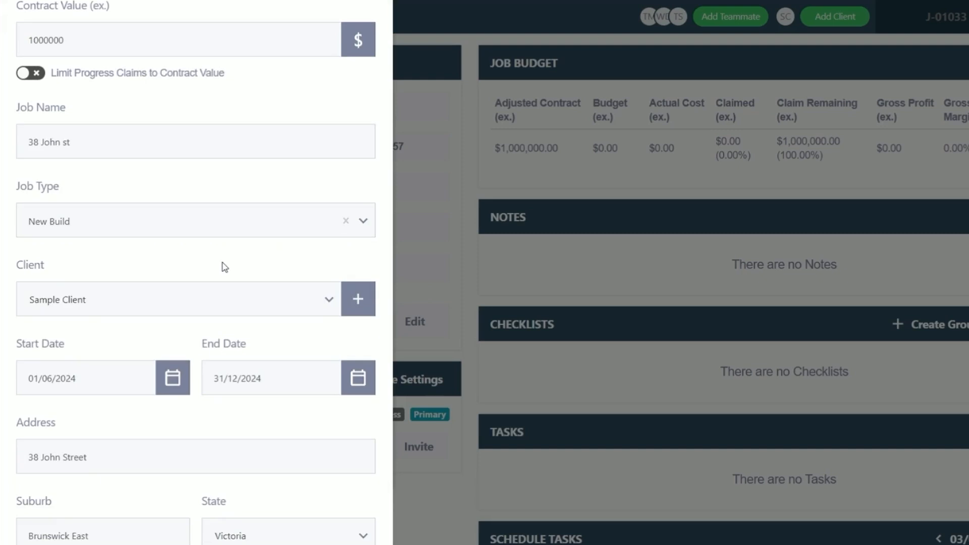
{"action": "scroll", "coordinate": [222, 266], "scroll_direction": "down", "scroll_amount": 4}
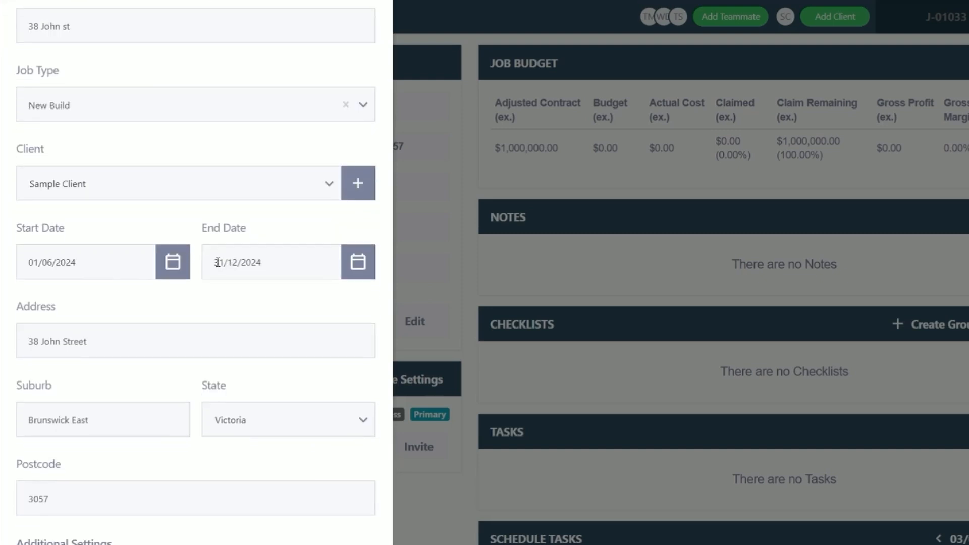
{"action": "scroll", "coordinate": [109, 213], "scroll_direction": "up", "scroll_amount": 3}
{"action": "scroll", "coordinate": [111, 272], "scroll_direction": "down", "scroll_amount": 5}
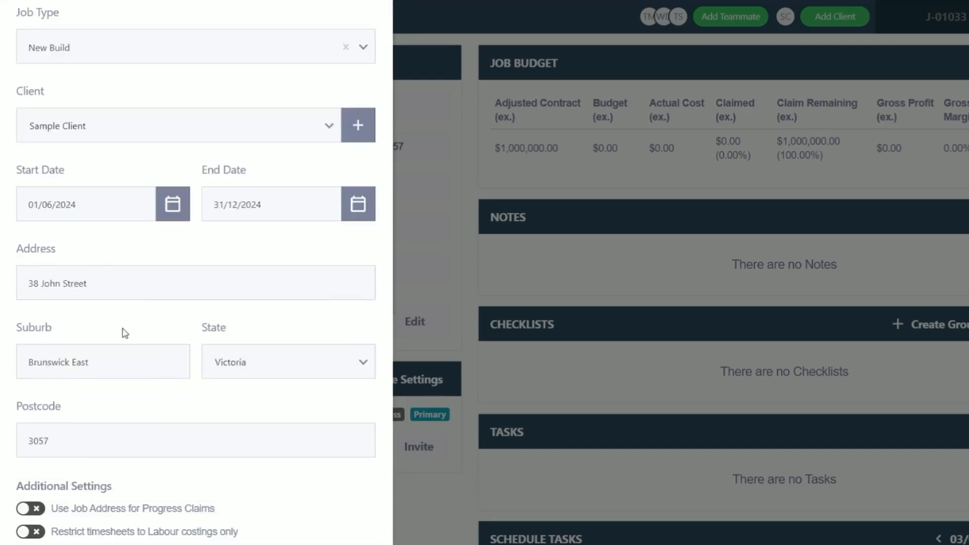
{"action": "scroll", "coordinate": [101, 330], "scroll_direction": "up", "scroll_amount": 5}
{"action": "left_click_drag", "start_coordinate": [91, 200], "coordinate": [28, 199]}
{"action": "right_click", "coordinate": [56, 202]}
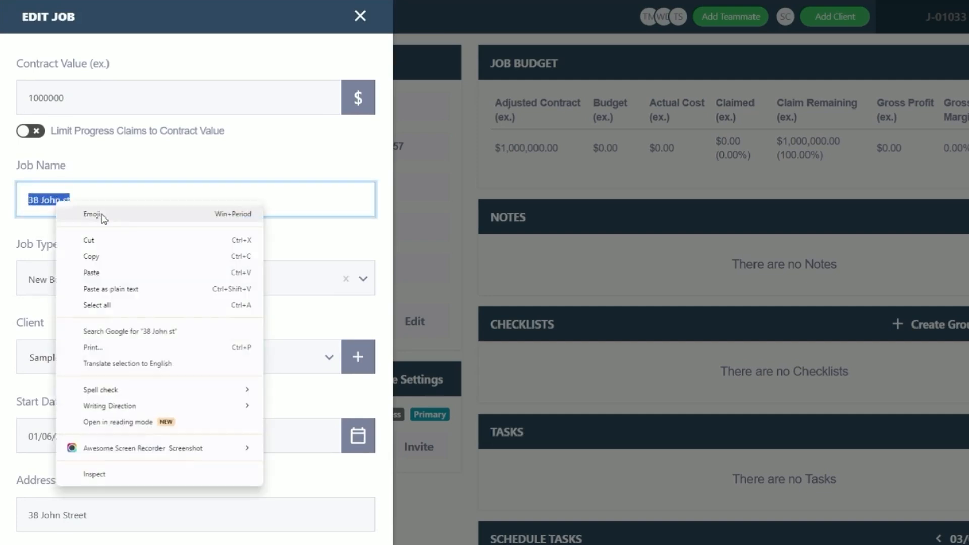
{"action": "left_click", "coordinate": [112, 257]}
{"action": "scroll", "coordinate": [149, 275], "scroll_direction": "down", "scroll_amount": 8}
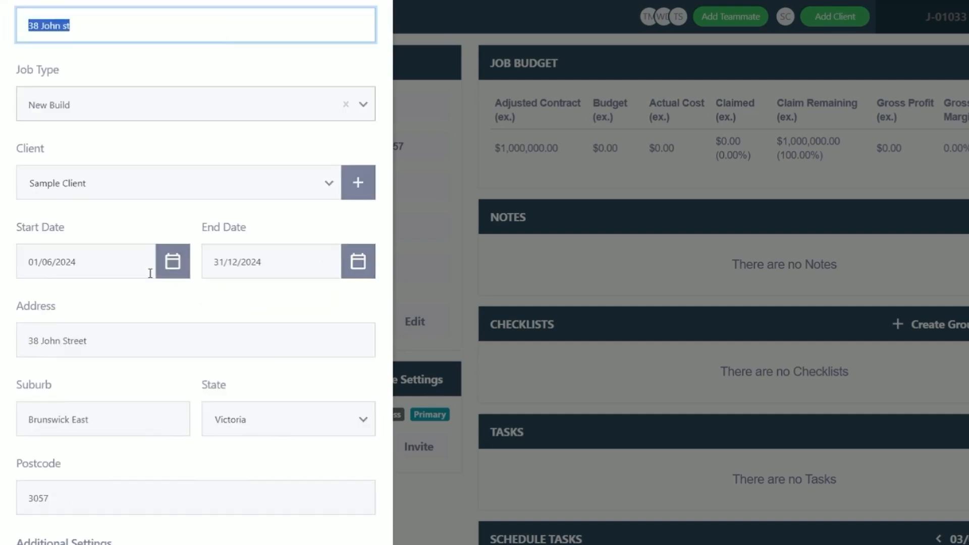
{"action": "left_click", "coordinate": [99, 447]}
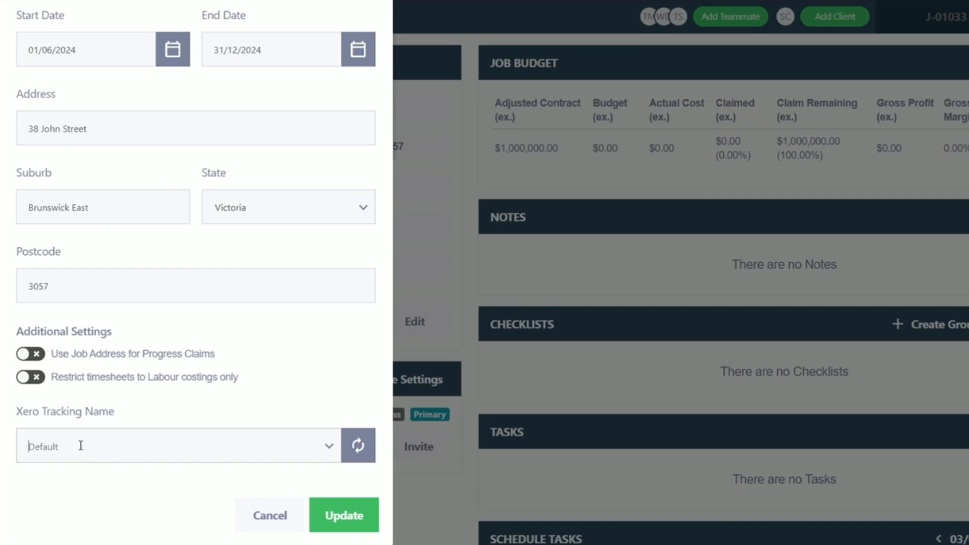
{"action": "key", "text": "ctrl+v"}
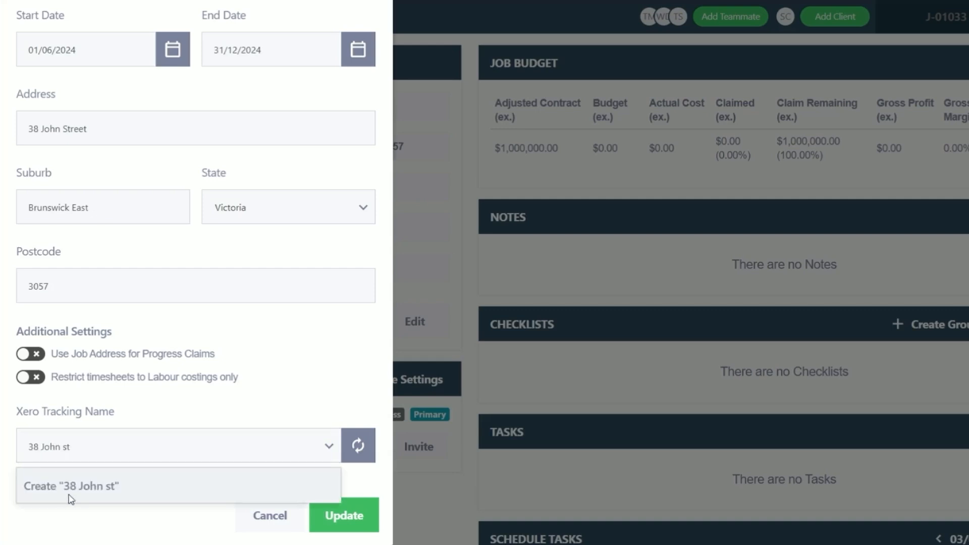
{"action": "left_click", "coordinate": [92, 497]}
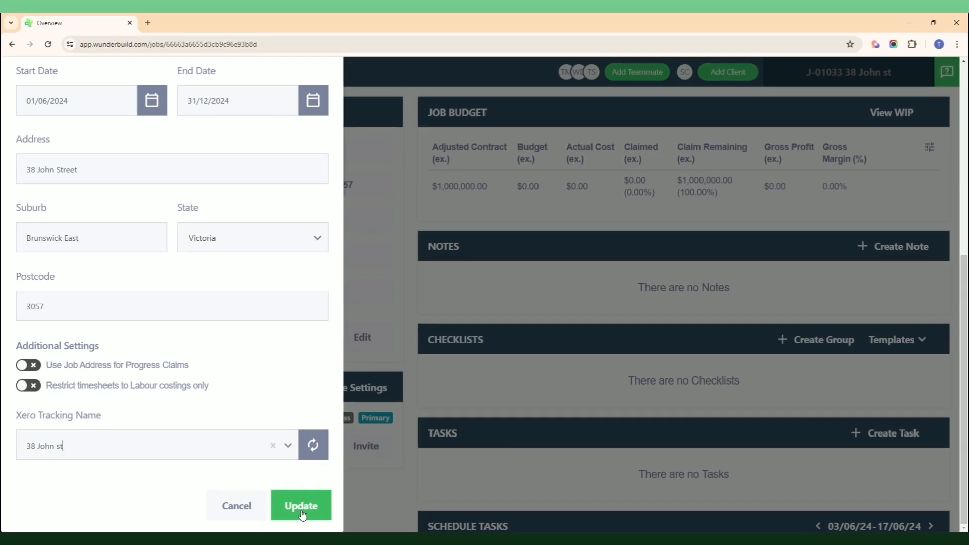
{"action": "left_click", "coordinate": [334, 516]}
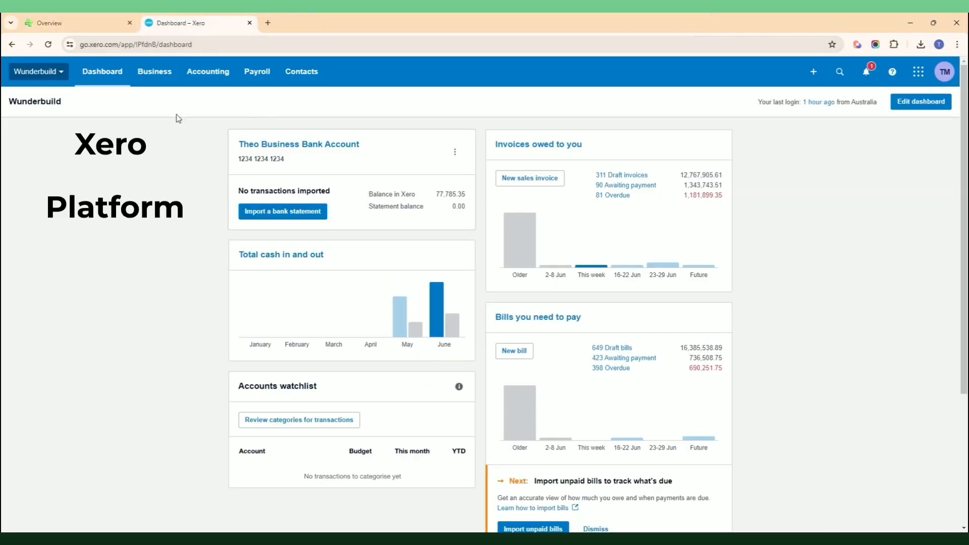
Step: Go to Xero's bills awaiting payment and start a blank new bill
{"action": "left_click", "coordinate": [150, 74]}
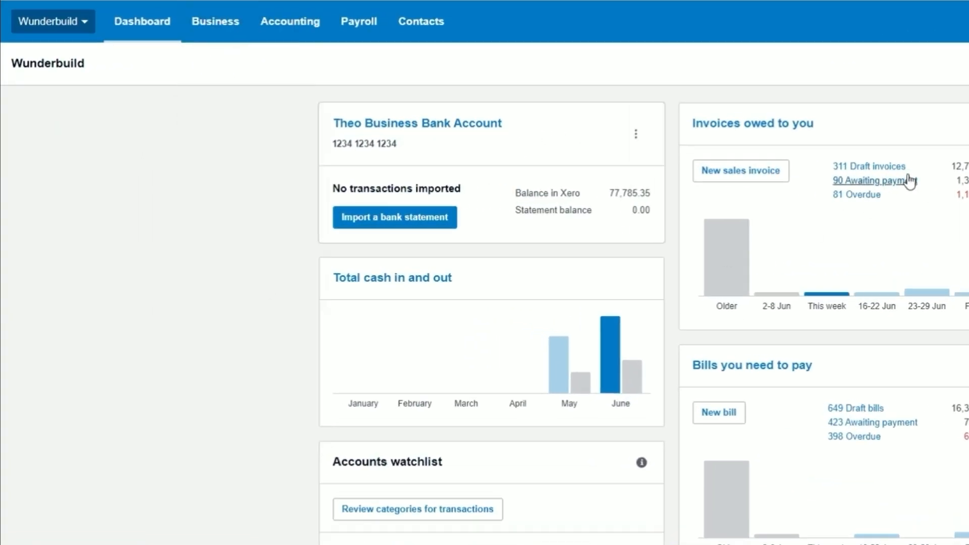
{"action": "left_click", "coordinate": [909, 180]}
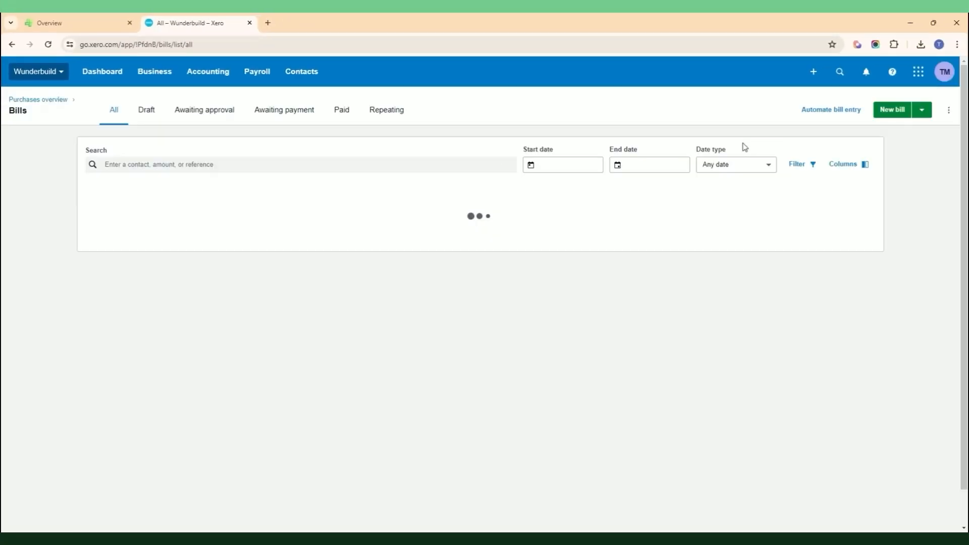
{"action": "left_click", "coordinate": [892, 110]}
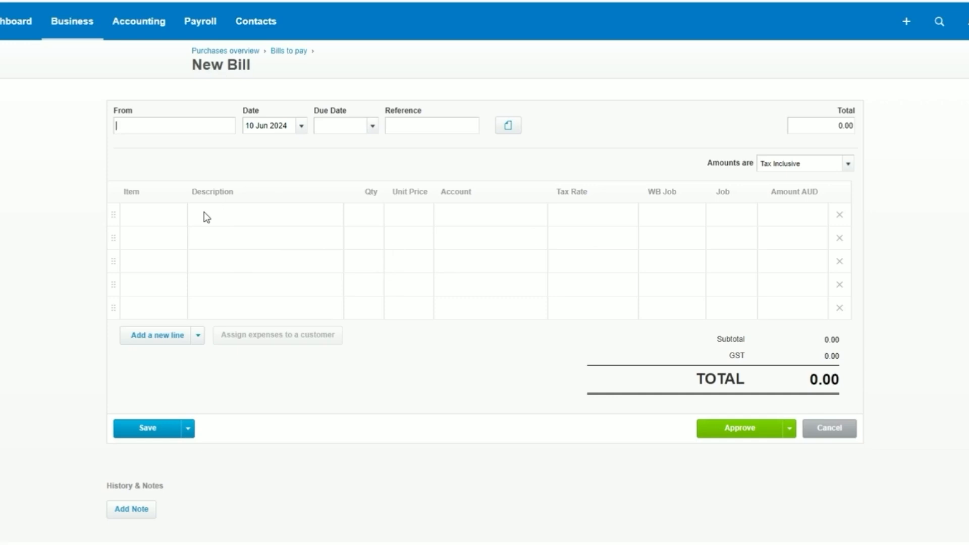
Step: Choose the supplier contact, set due date 10 Jun 2024, and enter the invoice reference
{"action": "type", "text": "james"}
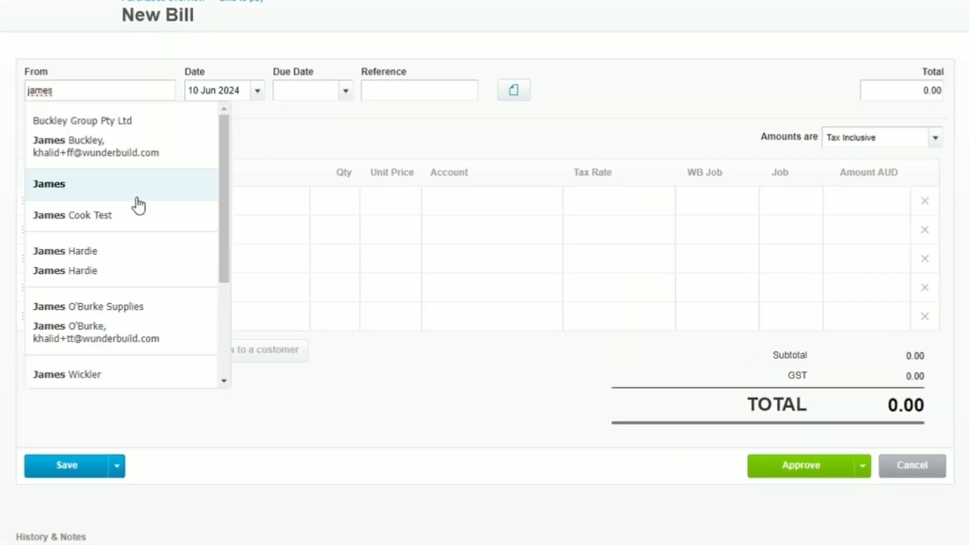
{"action": "left_click", "coordinate": [121, 260]}
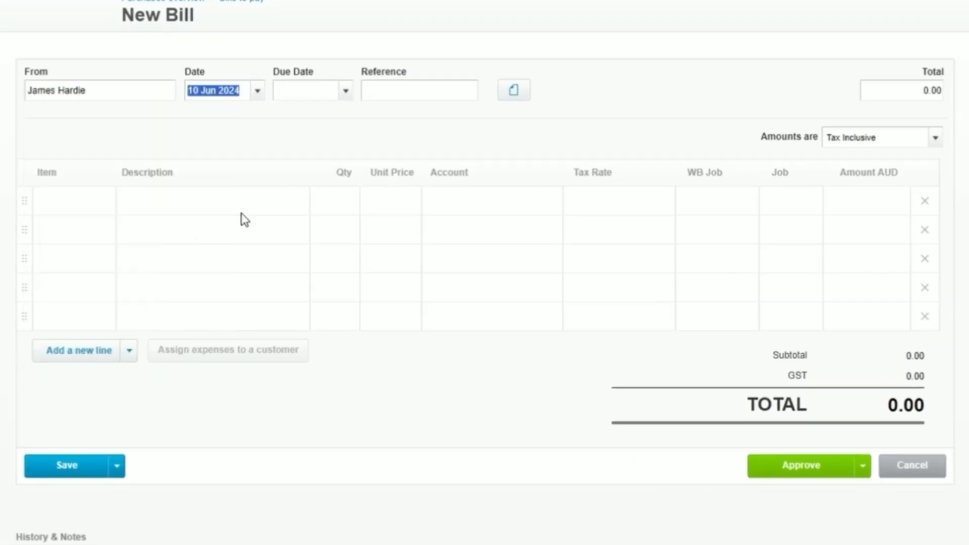
{"action": "left_click", "coordinate": [296, 92]}
{"action": "left_click", "coordinate": [345, 91]}
{"action": "left_click", "coordinate": [333, 247]}
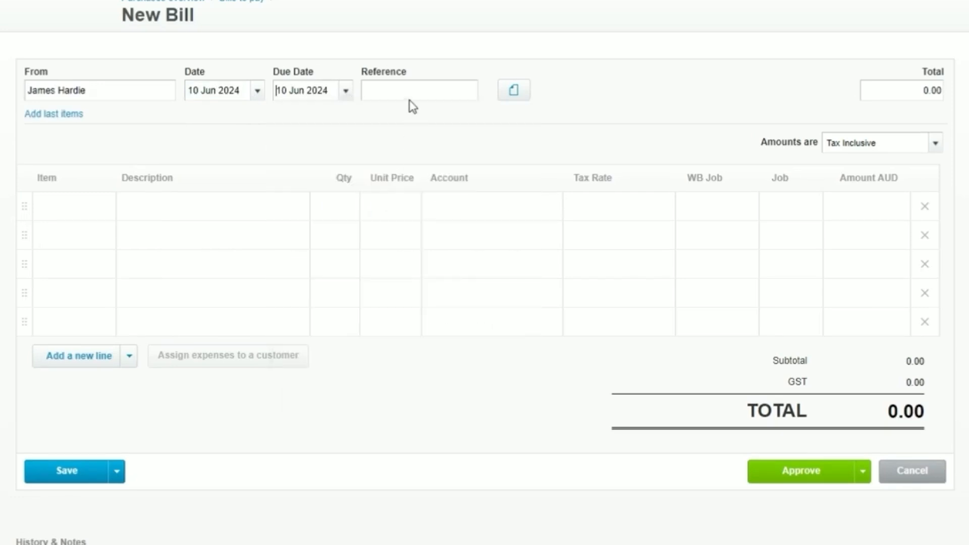
{"action": "left_click", "coordinate": [402, 89]}
{"action": "type", "text": "inv.james123"}
Step: Attach the invoice PDF to the bill from the file library
{"action": "left_click", "coordinate": [514, 90]}
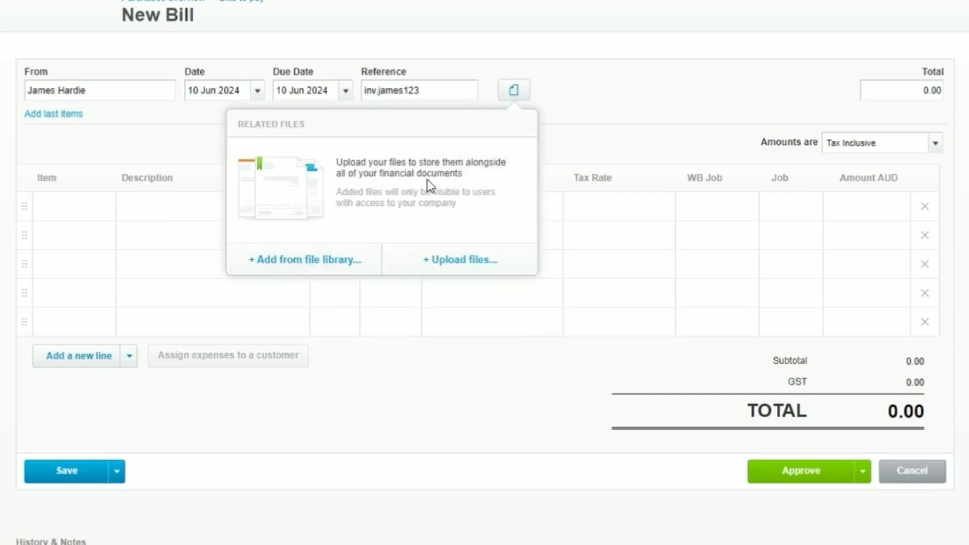
{"action": "left_click", "coordinate": [281, 265]}
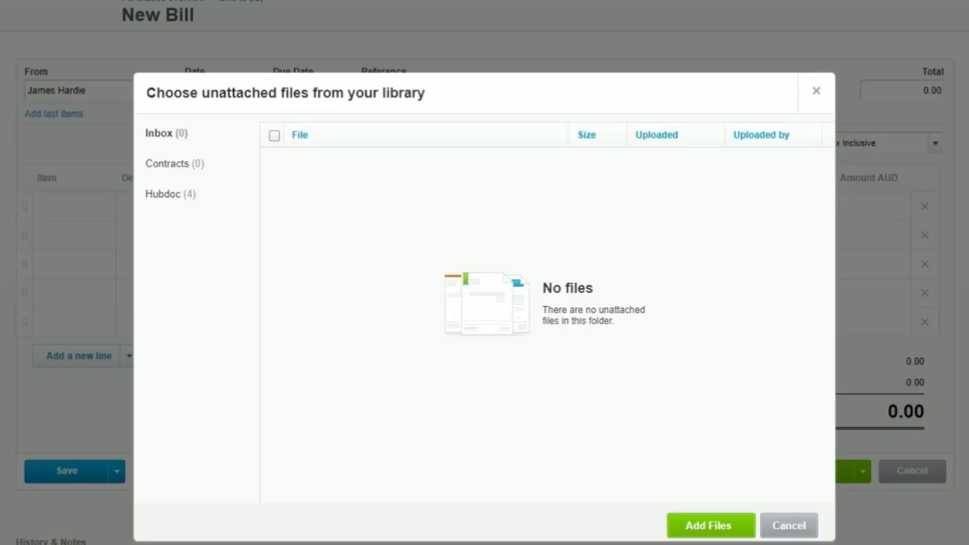
{"action": "left_click_drag", "start_coordinate": [966, 303], "coordinate": [501, 330]}
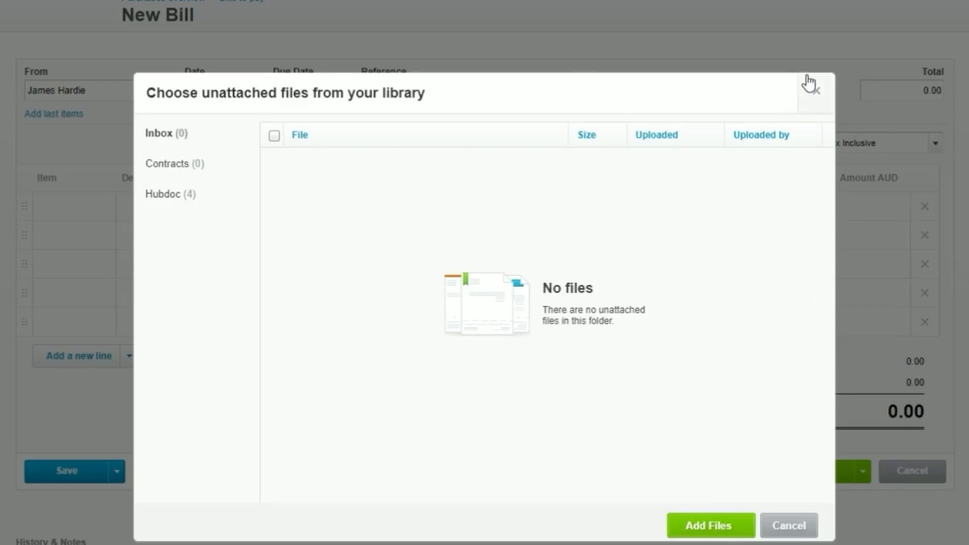
{"action": "left_click", "coordinate": [814, 90]}
{"action": "left_click", "coordinate": [656, 118]}
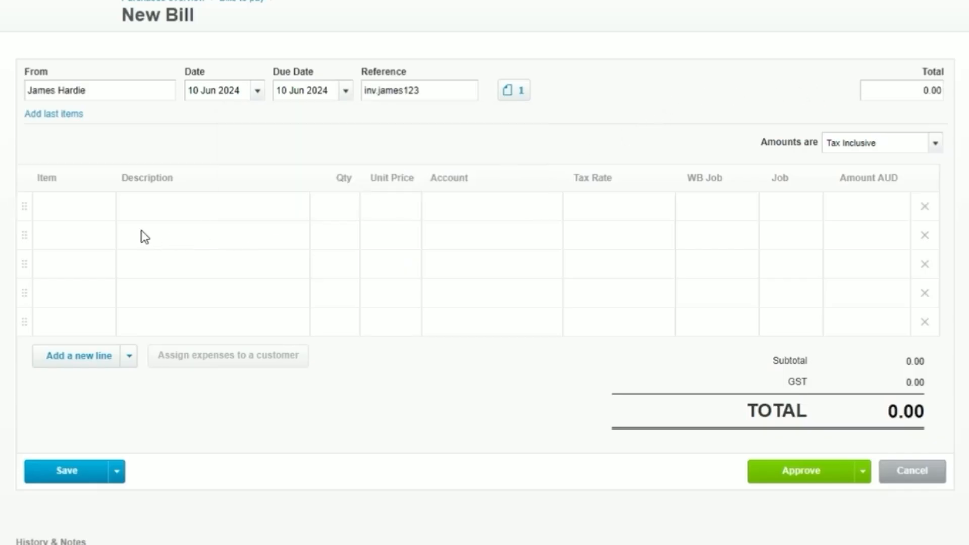
Step: Add a 'frame labour' line to the Xero bill: quantity 1 at unit price 15,000.00
{"action": "left_click", "coordinate": [155, 205]}
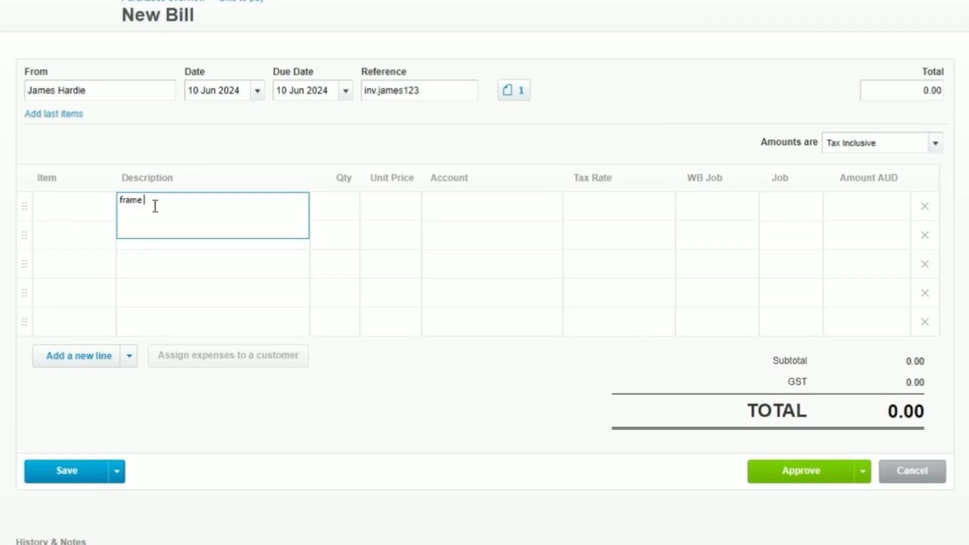
{"action": "type", "text": "frame labe"}
{"action": "key", "text": "Tab"}
{"action": "type", "text": "1"}
{"action": "key", "text": "Tab"}
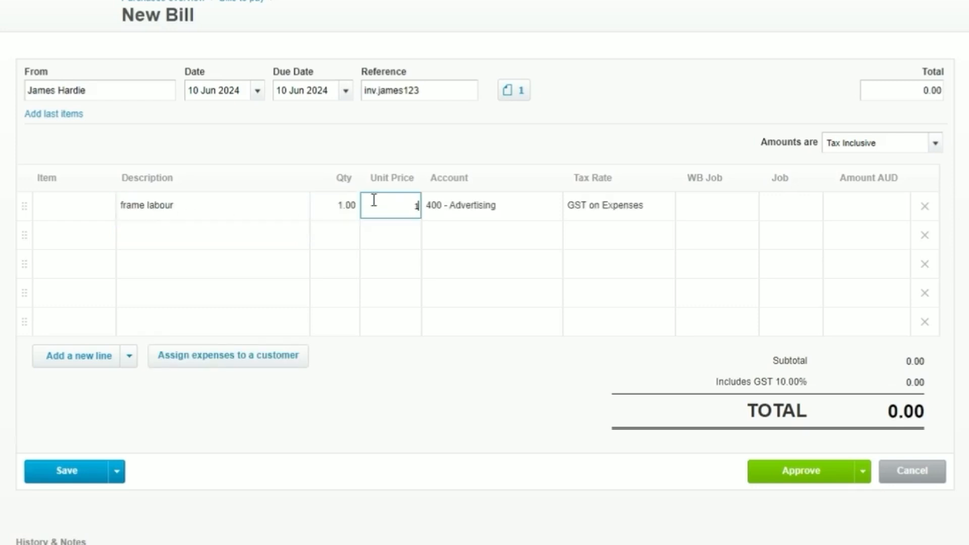
{"action": "type", "text": "15000"}
{"action": "left_click", "coordinate": [674, 123]}
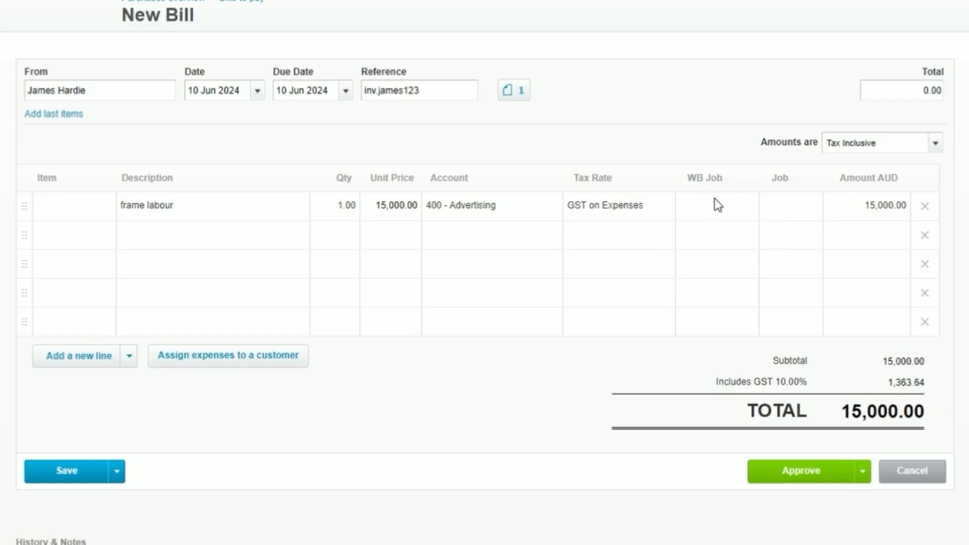
{"action": "left_click", "coordinate": [93, 21]}
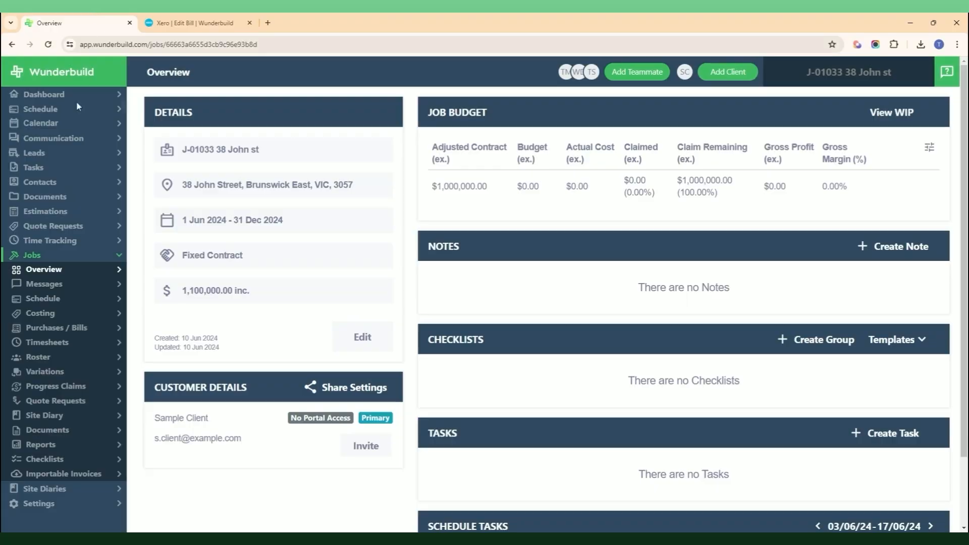
{"action": "scroll", "coordinate": [59, 438], "scroll_direction": "down", "scroll_amount": 2}
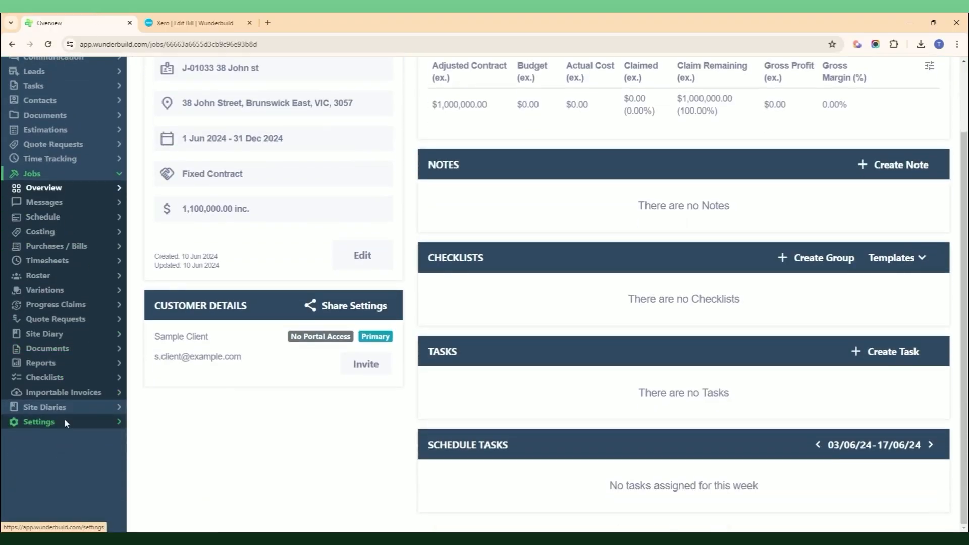
{"action": "left_click", "coordinate": [65, 420]}
{"action": "left_click", "coordinate": [62, 429]}
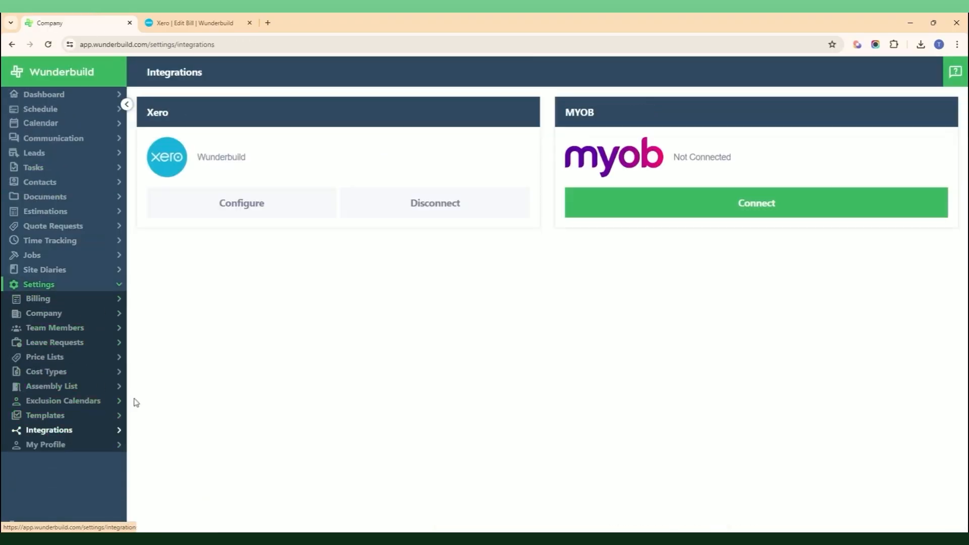
{"action": "left_click", "coordinate": [246, 206]}
{"action": "scroll", "coordinate": [106, 352], "scroll_direction": "down", "scroll_amount": 2}
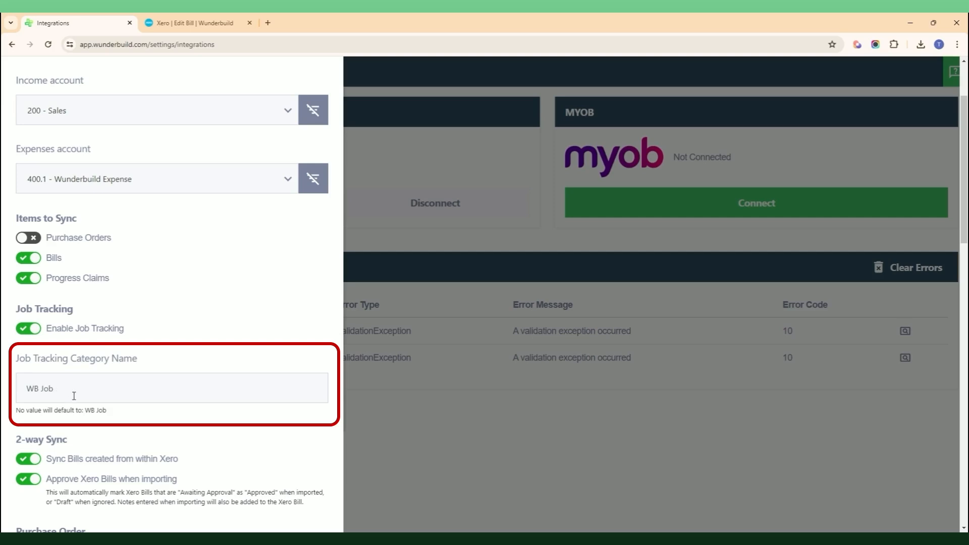
{"action": "scroll", "coordinate": [166, 383], "scroll_direction": "up", "scroll_amount": 2}
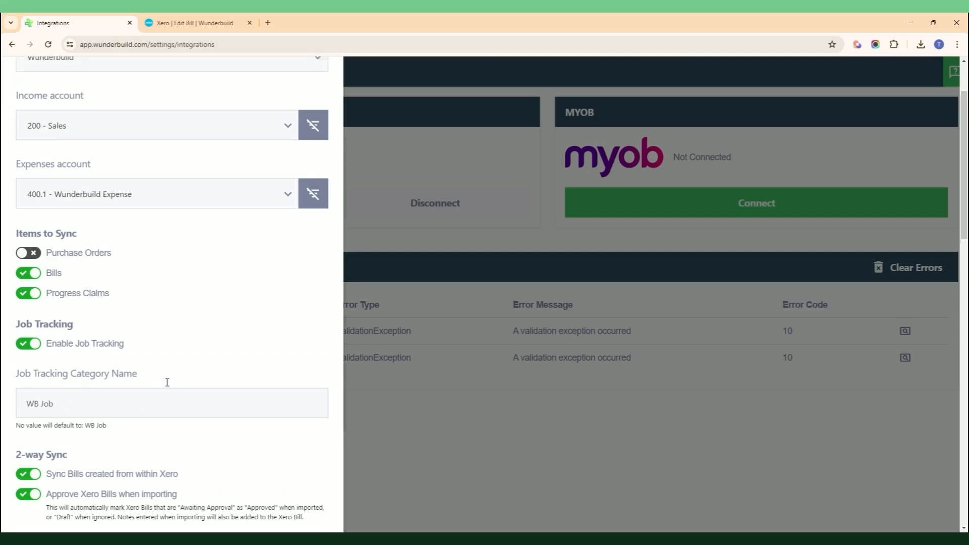
{"action": "left_click", "coordinate": [206, 28]}
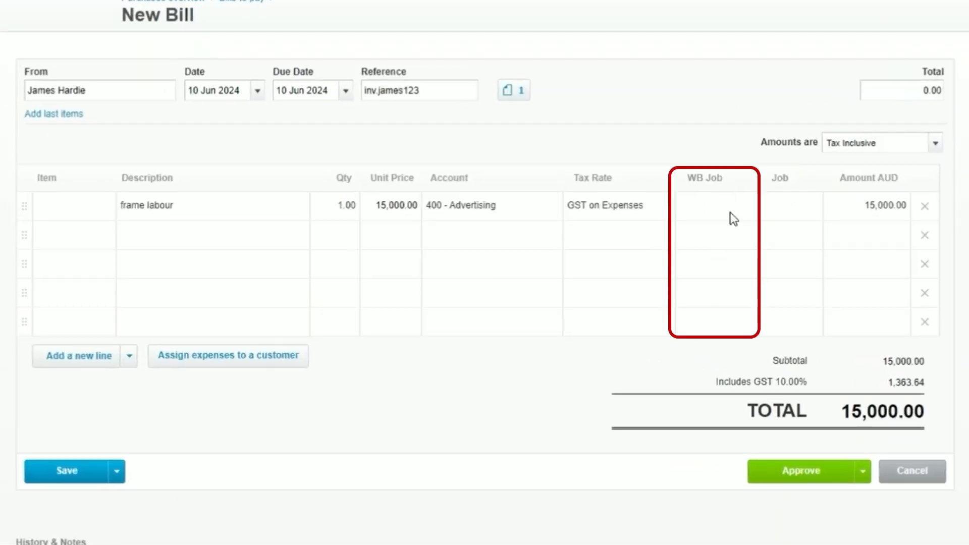
{"action": "left_click", "coordinate": [739, 212]}
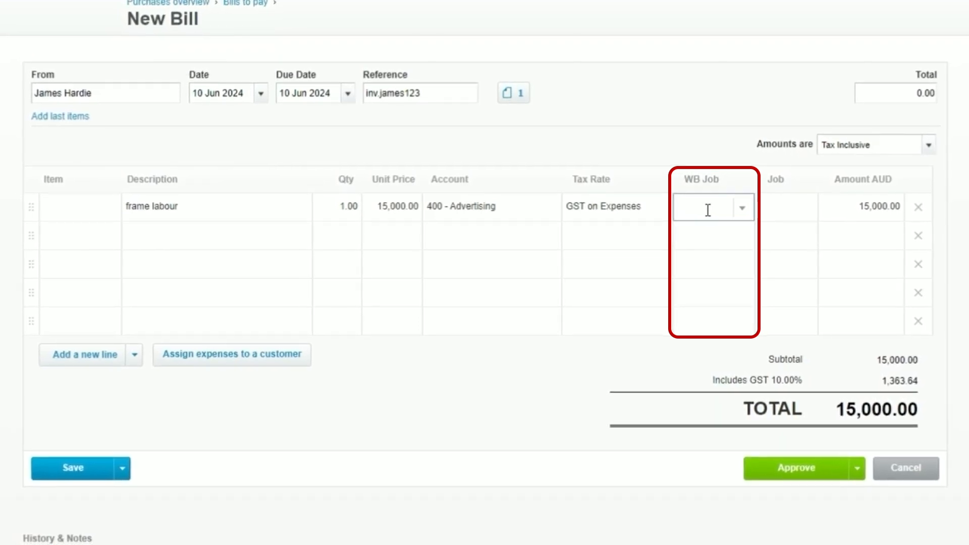
{"action": "type", "text": "38"}
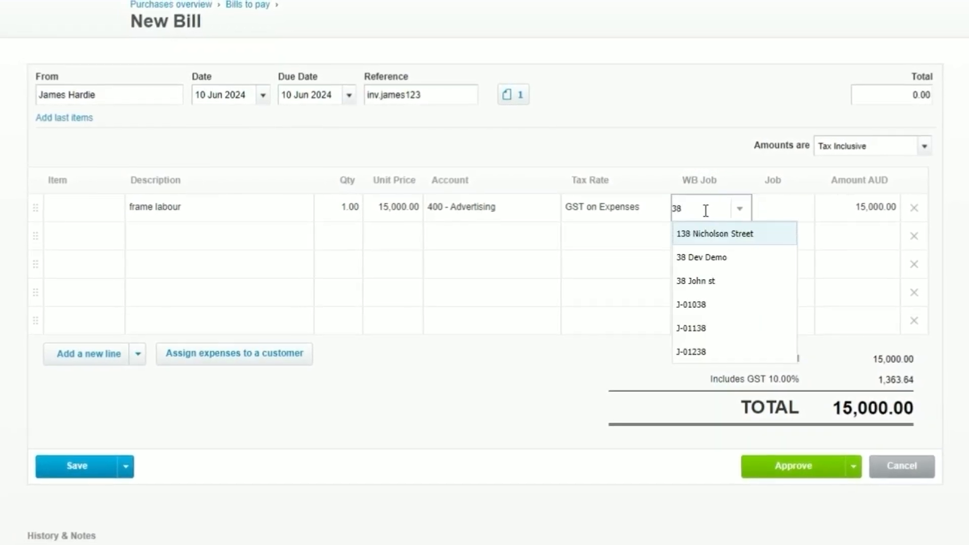
{"action": "type", "text": " jo"}
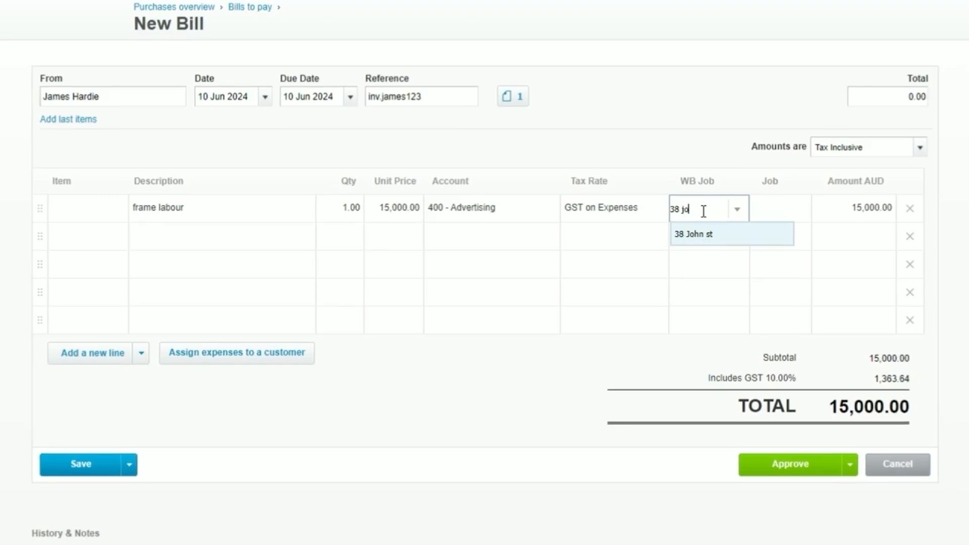
{"action": "left_click", "coordinate": [713, 237]}
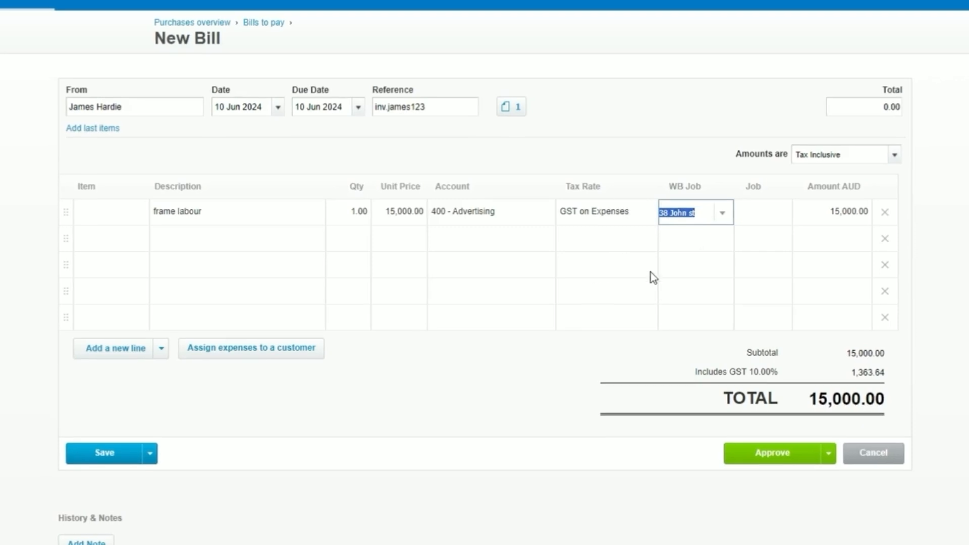
{"action": "left_click", "coordinate": [695, 241]}
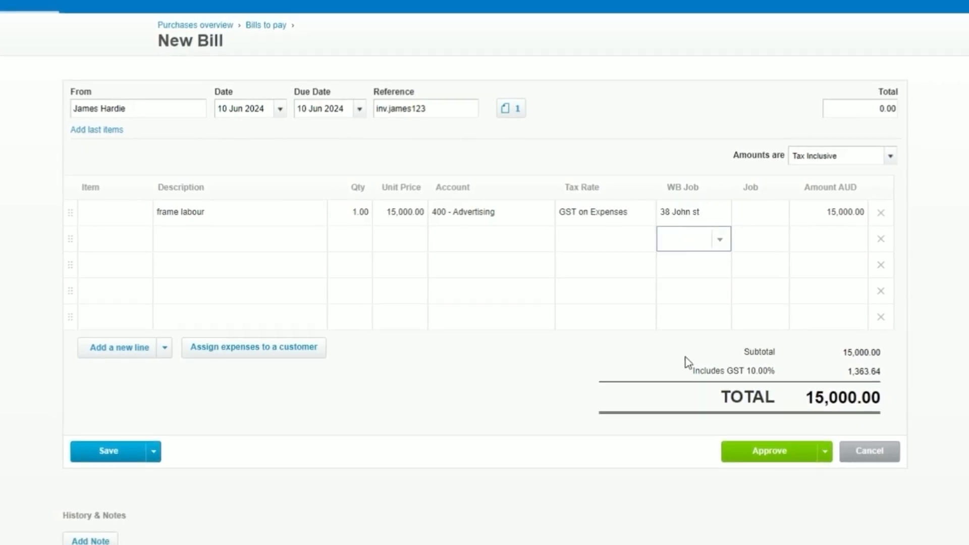
{"action": "left_click", "coordinate": [538, 272]}
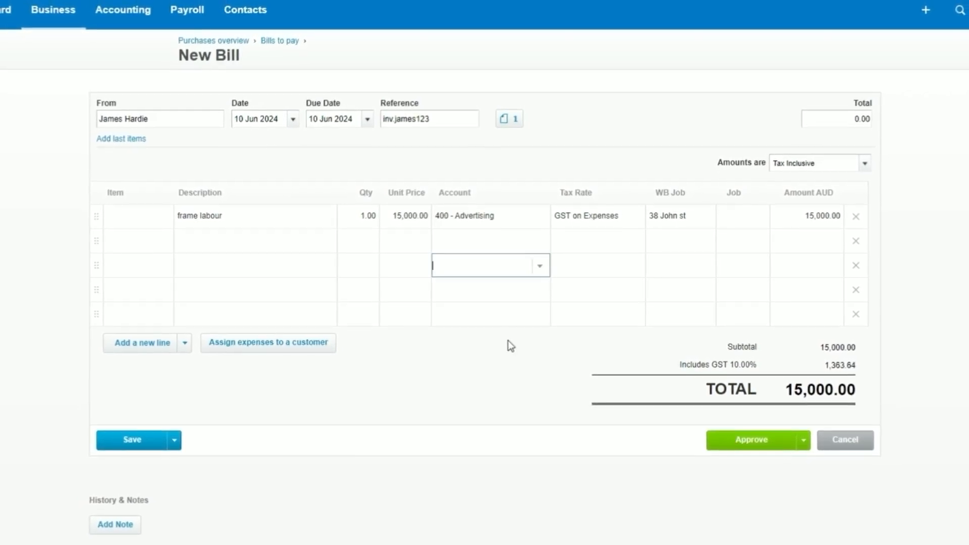
Step: Save and submit the bill for approval, check Awaiting approval, then return to Wunderbuild
{"action": "left_click", "coordinate": [343, 379]}
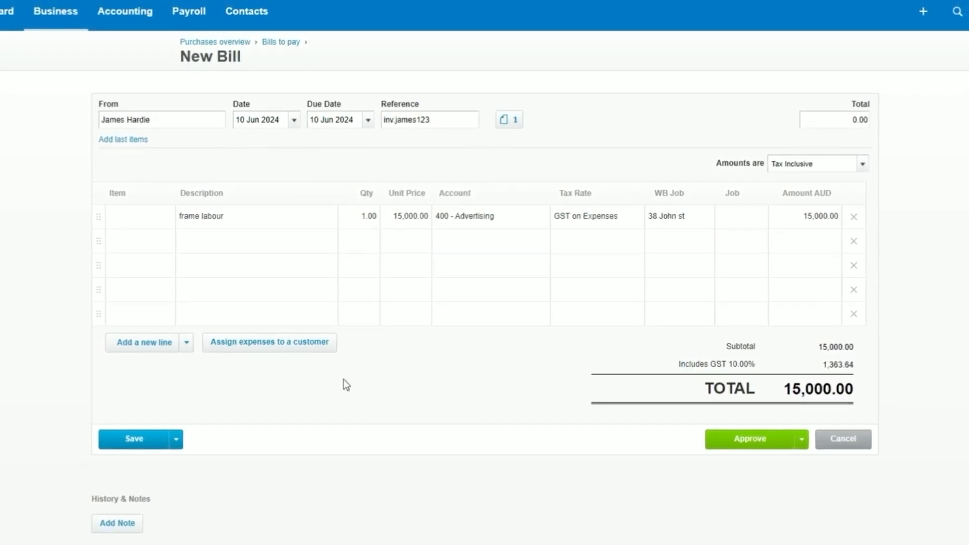
{"action": "left_click", "coordinate": [178, 440]}
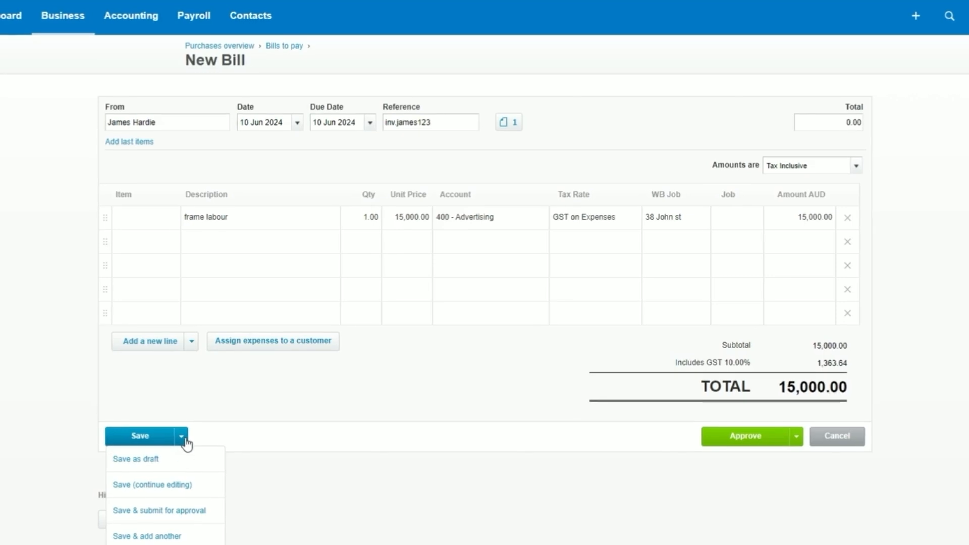
{"action": "left_click", "coordinate": [166, 511]}
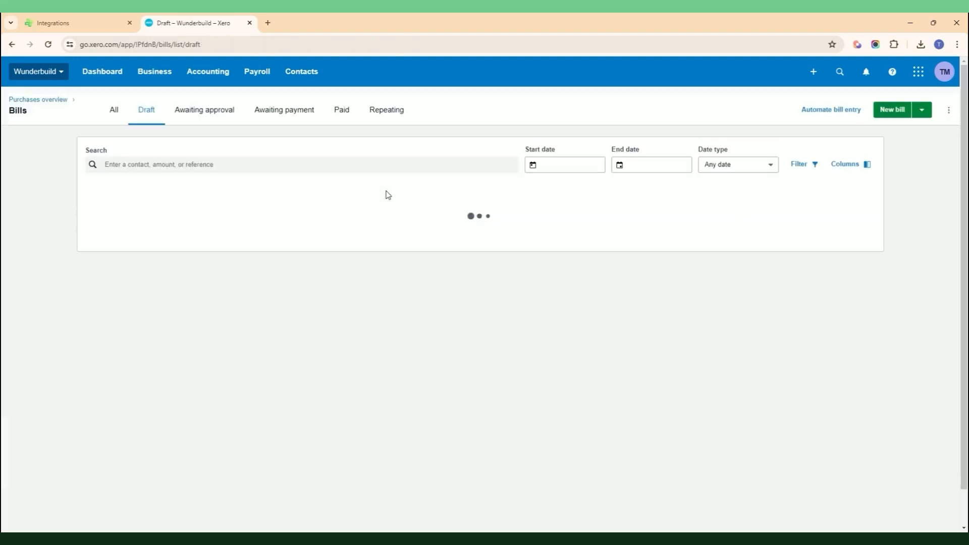
{"action": "left_click", "coordinate": [236, 115]}
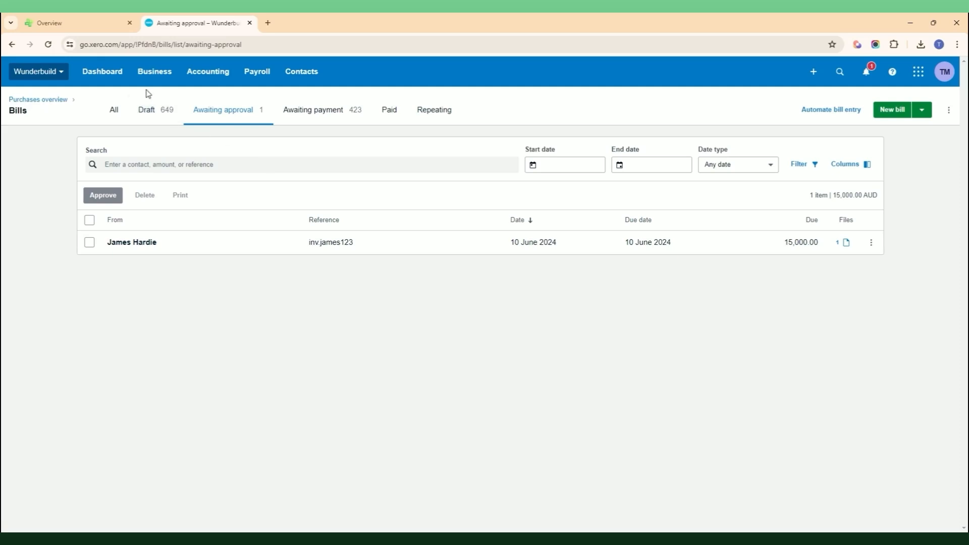
{"action": "left_click", "coordinate": [89, 21]}
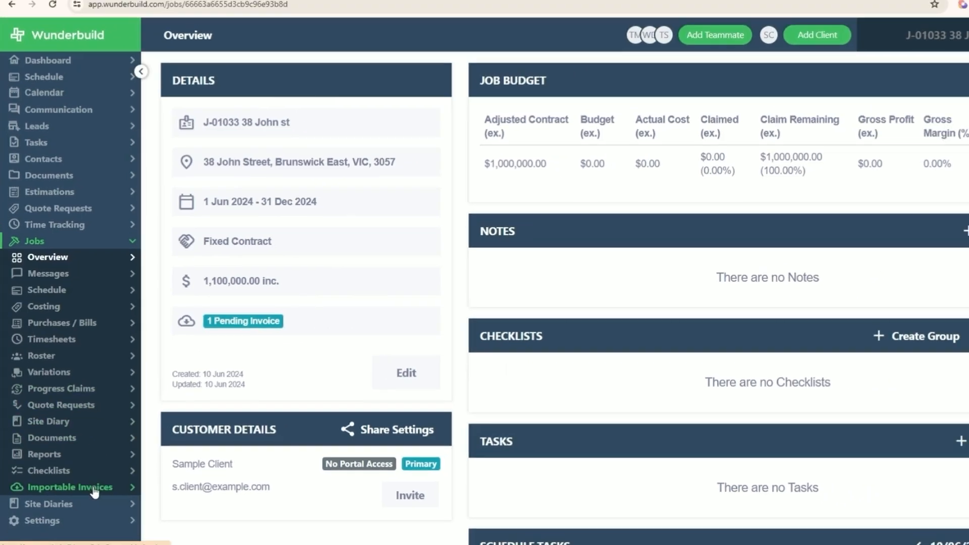
{"action": "left_click", "coordinate": [103, 499]}
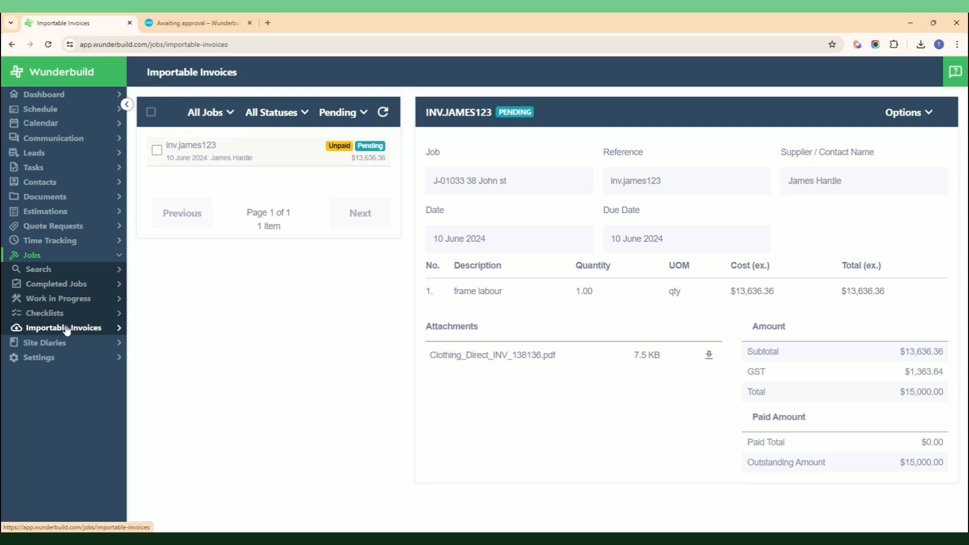
{"action": "left_click", "coordinate": [62, 259]}
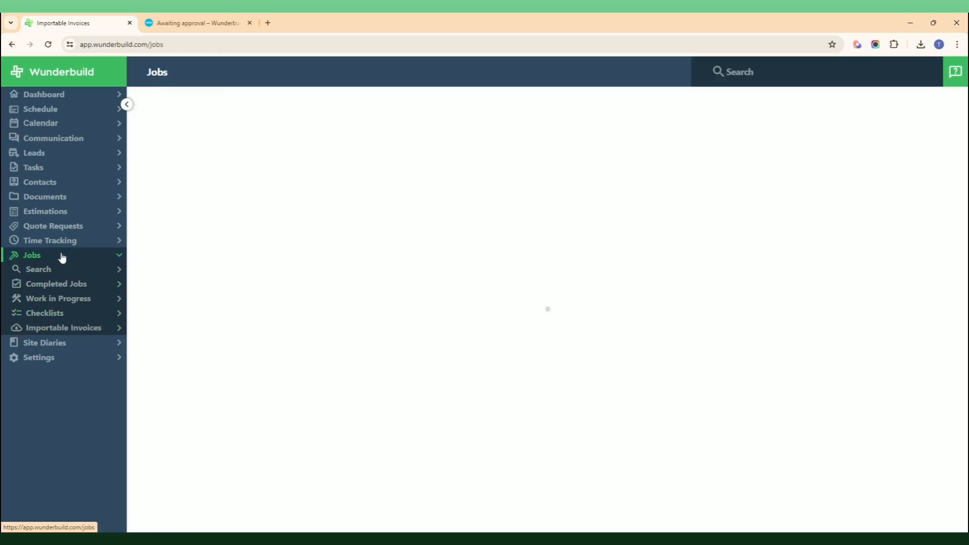
{"action": "left_click", "coordinate": [260, 491]}
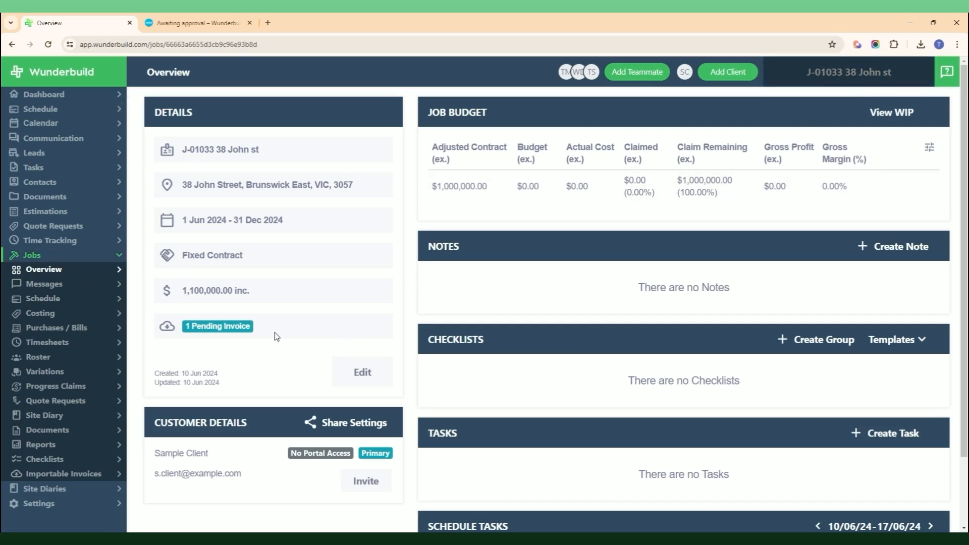
{"action": "left_click", "coordinate": [79, 475]}
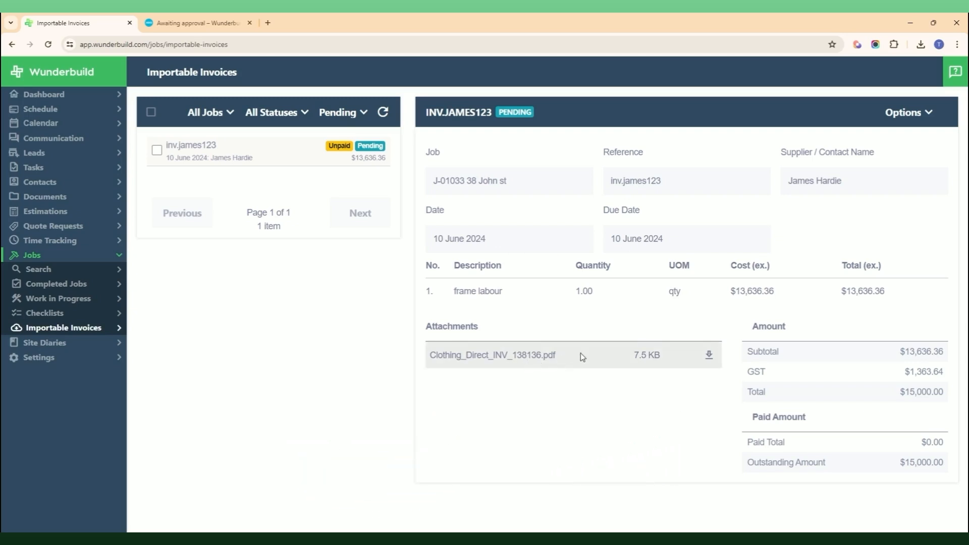
{"action": "left_click", "coordinate": [914, 117]}
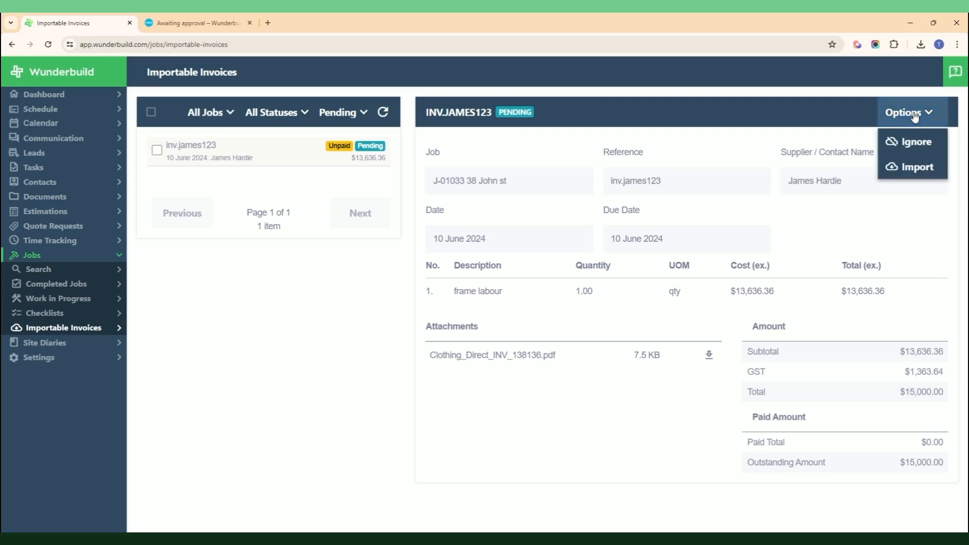
{"action": "left_click", "coordinate": [918, 168]}
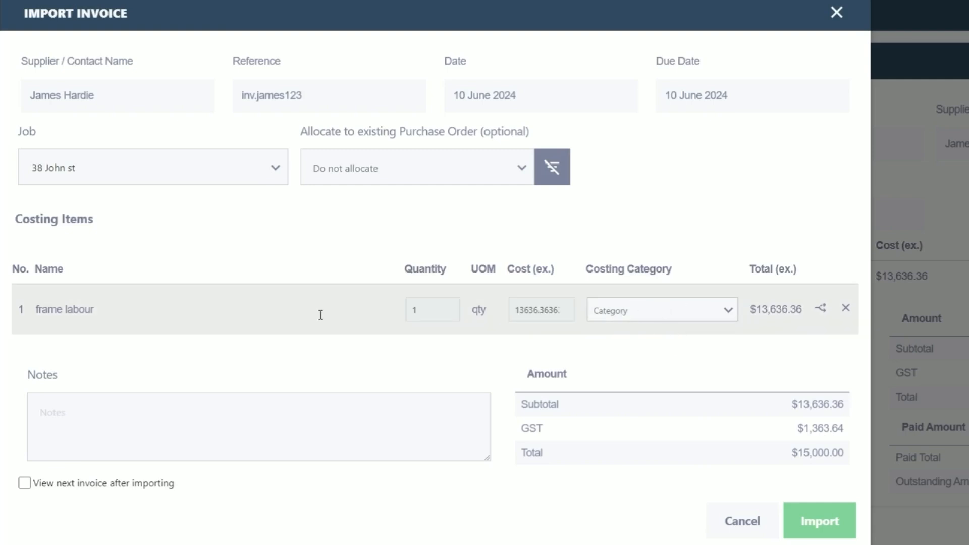
Step: Categorise the frame labour line as 2350 - FRAME LABOUR, allocated to Frame Labour - Walls and Truss Roofs
{"action": "left_click", "coordinate": [663, 310]}
{"action": "type", "text": "fra"}
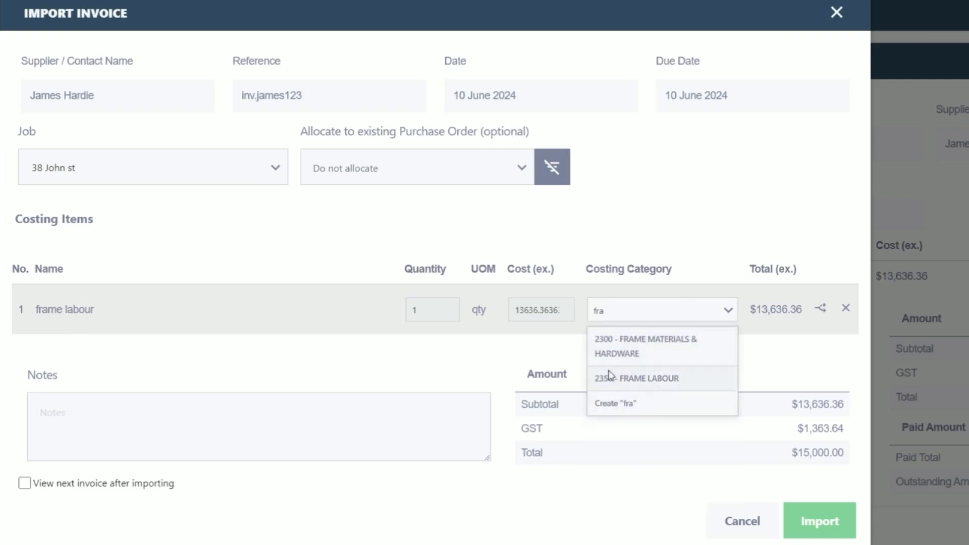
{"action": "left_click", "coordinate": [659, 383]}
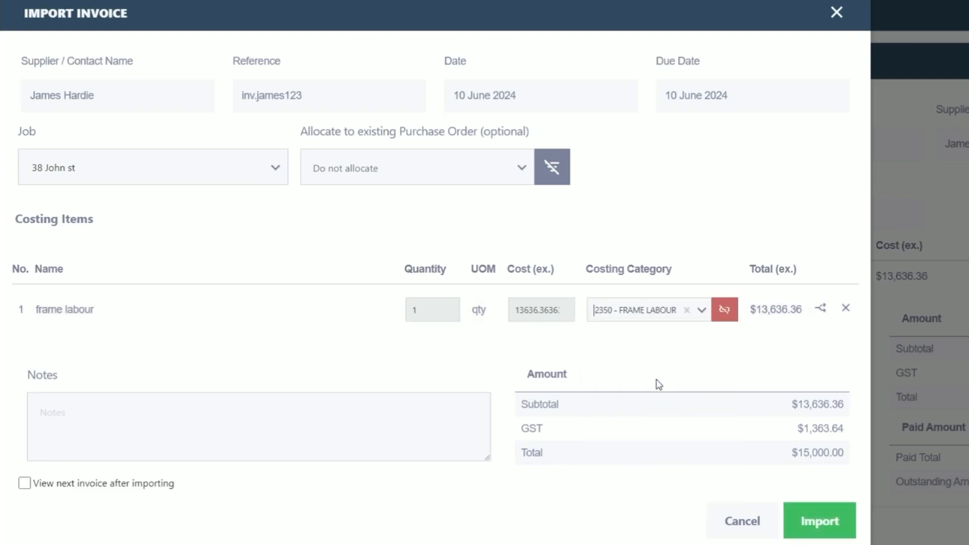
{"action": "left_click", "coordinate": [723, 310]}
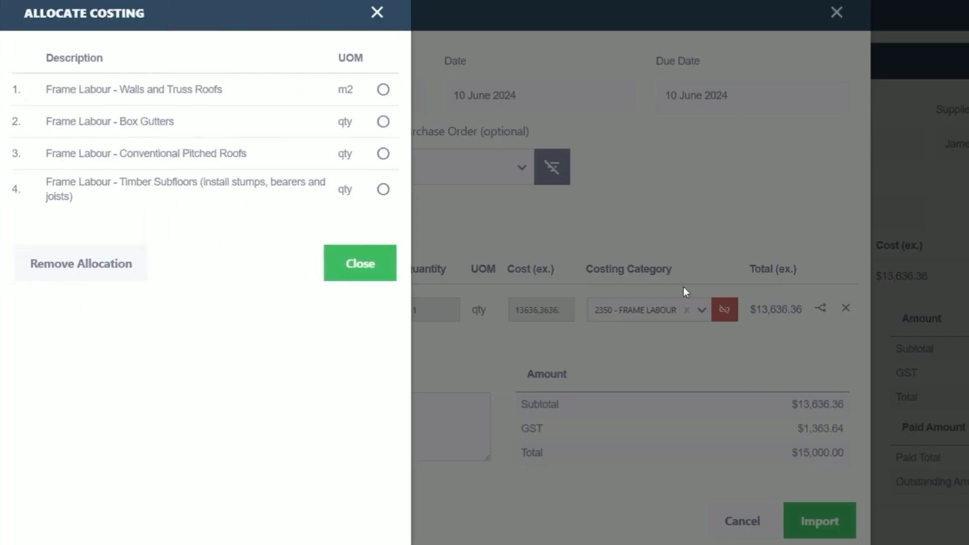
{"action": "left_click", "coordinate": [383, 91]}
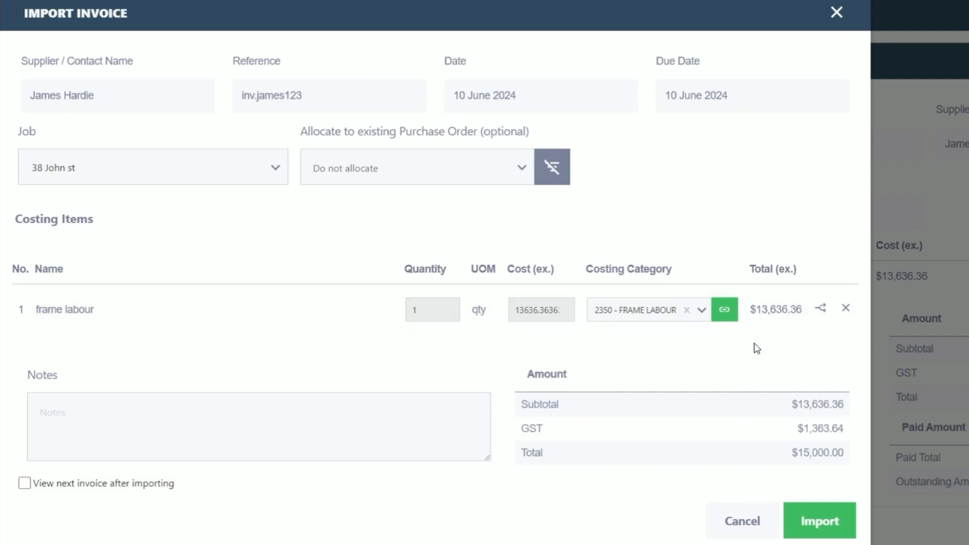
Step: Split the frame labour line and put the second part under 2300 - FRAME MATERIALS & HARDWARE
{"action": "left_click", "coordinate": [820, 311]}
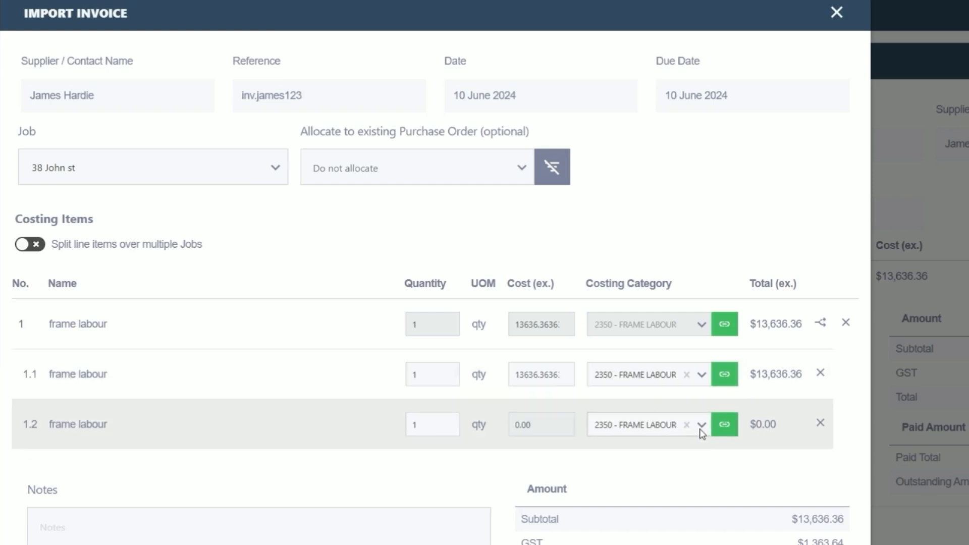
{"action": "left_click", "coordinate": [701, 426]}
{"action": "scroll", "coordinate": [677, 422], "scroll_direction": "down", "scroll_amount": 1}
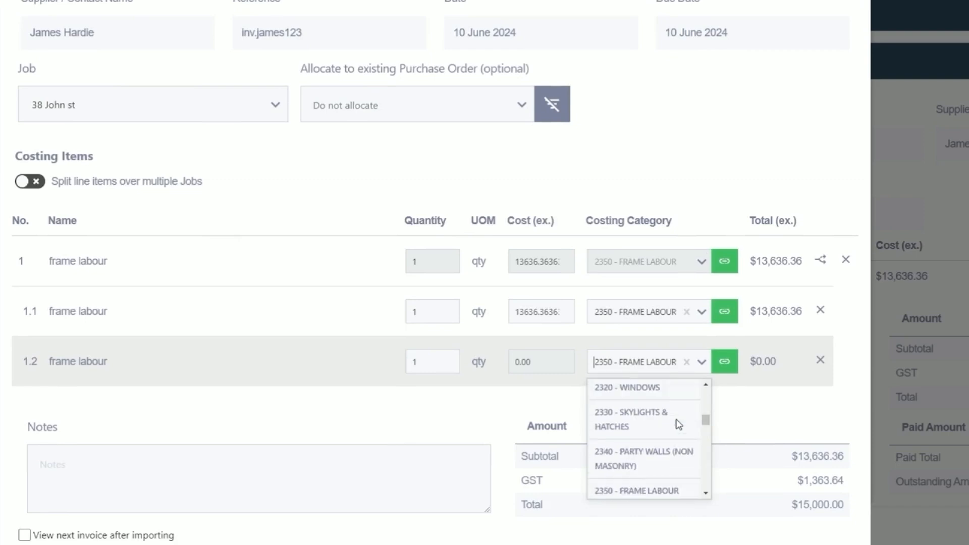
{"action": "scroll", "coordinate": [677, 422], "scroll_direction": "up", "scroll_amount": 1}
{"action": "scroll", "coordinate": [667, 444], "scroll_direction": "up", "scroll_amount": 1}
{"action": "left_click", "coordinate": [651, 437]}
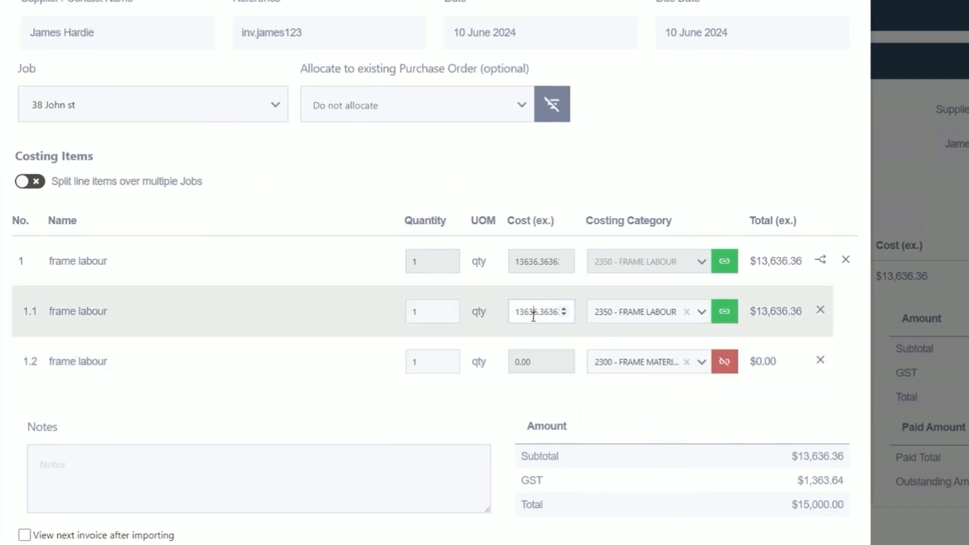
Step: Change the first part's cost to $5,000, leaving $8,636.36 in the second part
{"action": "left_click", "coordinate": [533, 314]}
{"action": "double_click", "coordinate": [533, 313]}
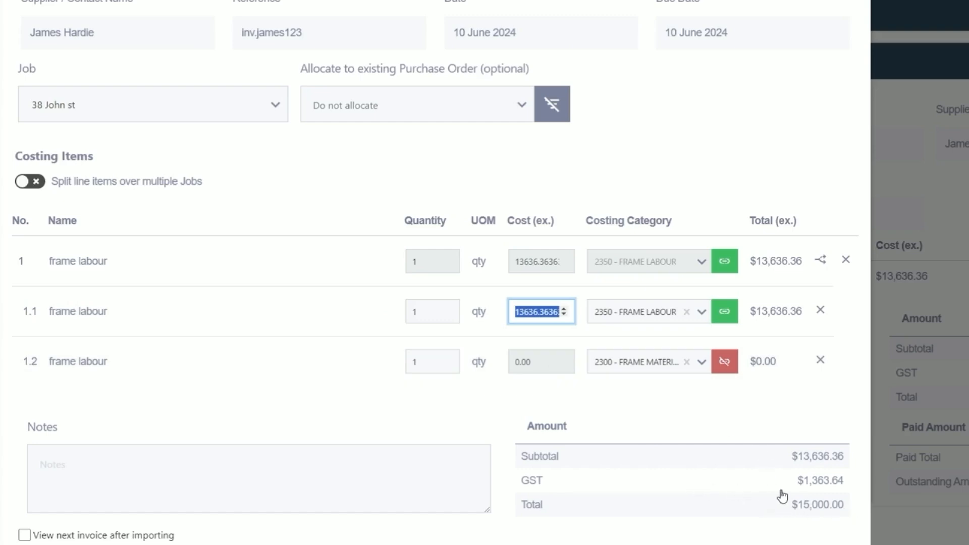
{"action": "left_click", "coordinate": [538, 311]}
{"action": "double_click", "coordinate": [537, 311]}
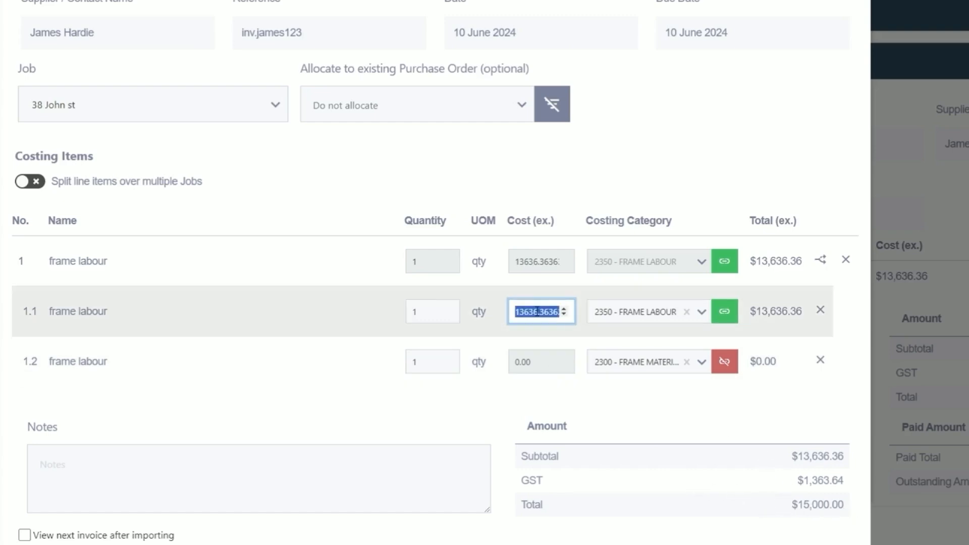
{"action": "type", "text": "5000"}
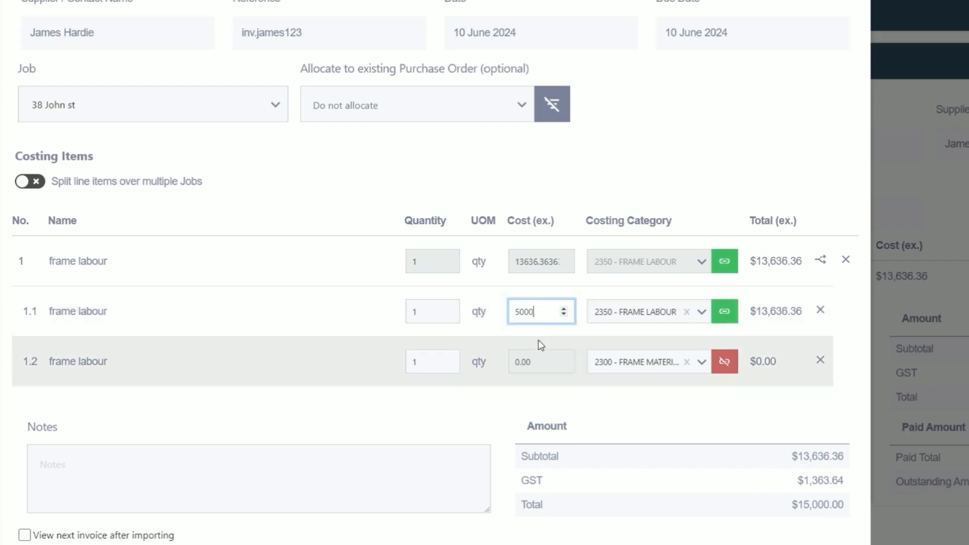
{"action": "left_click", "coordinate": [540, 344]}
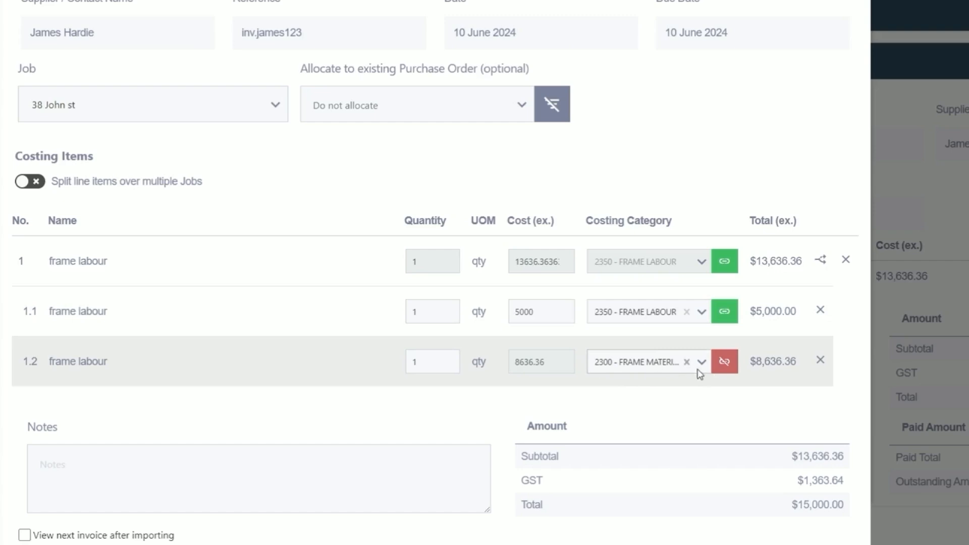
Step: Change split line 1.2's costing category to 2350 - FRAME LABOUR
{"action": "left_click", "coordinate": [700, 371]}
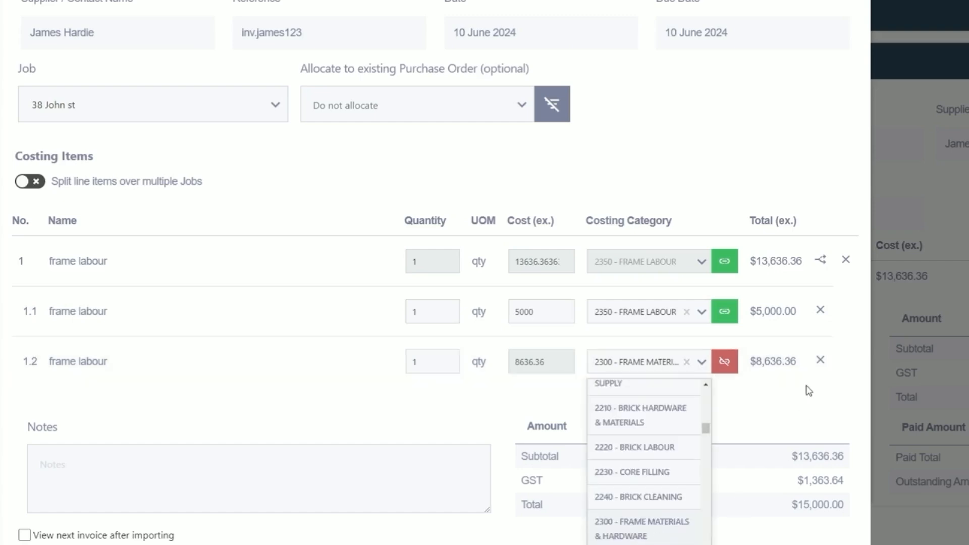
{"action": "left_click", "coordinate": [767, 417]}
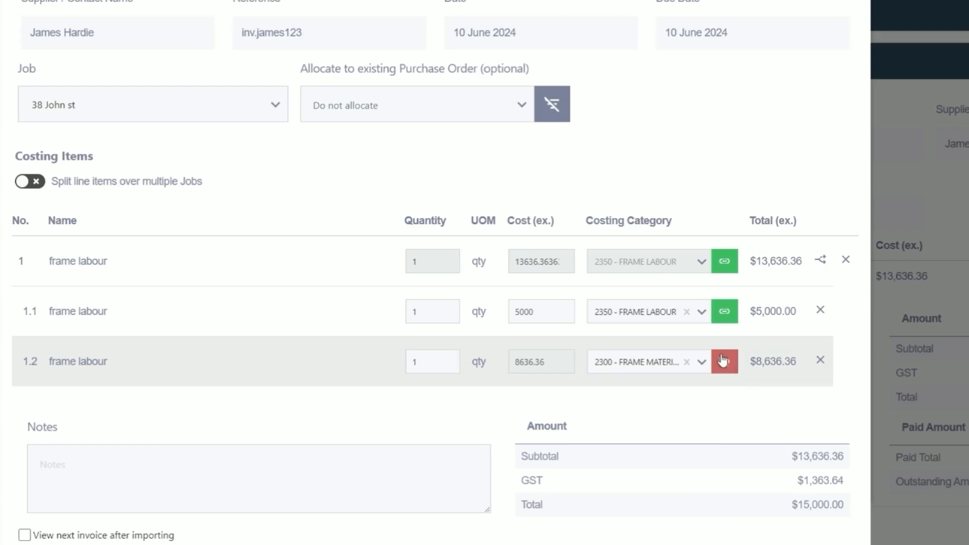
{"action": "left_click", "coordinate": [705, 364]}
{"action": "scroll", "coordinate": [674, 406], "scroll_direction": "up", "scroll_amount": 2}
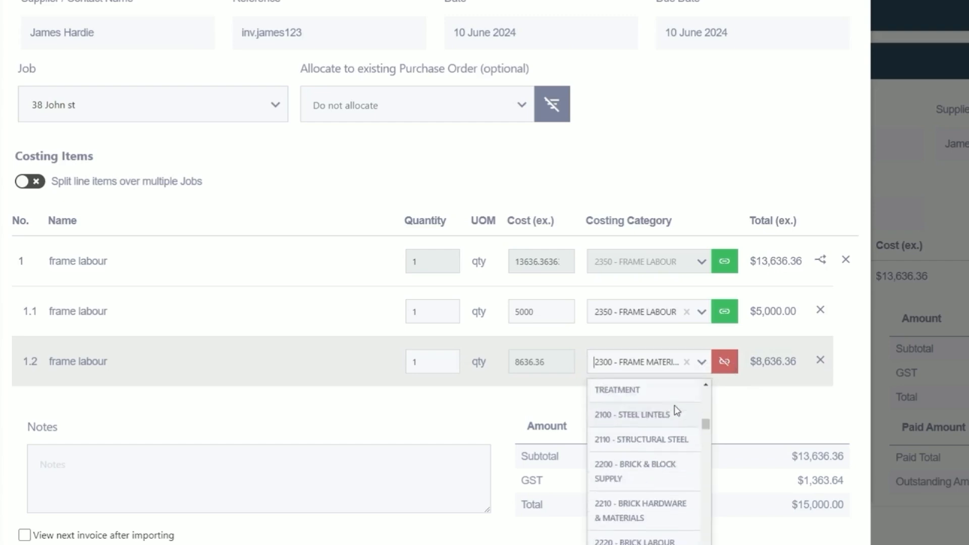
{"action": "type", "text": "fra"}
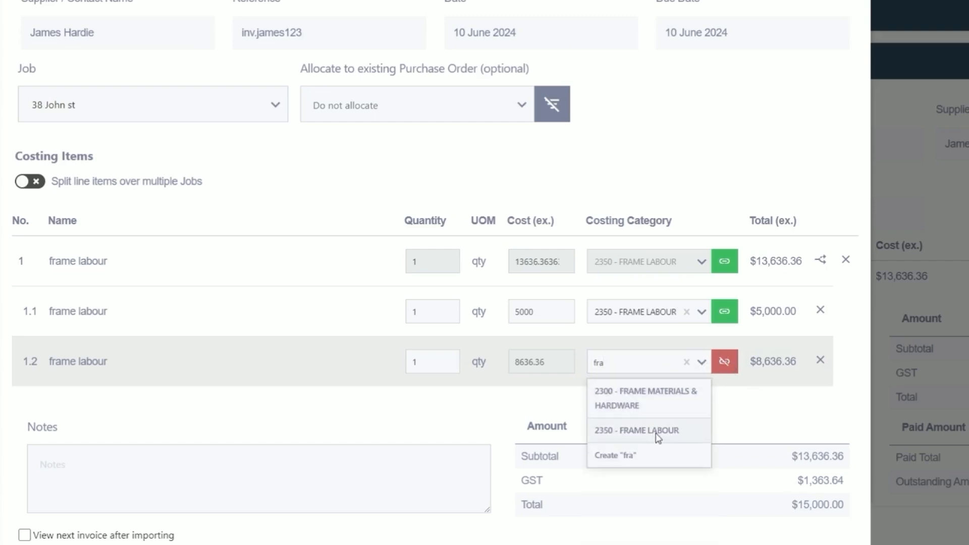
{"action": "left_click", "coordinate": [656, 431]}
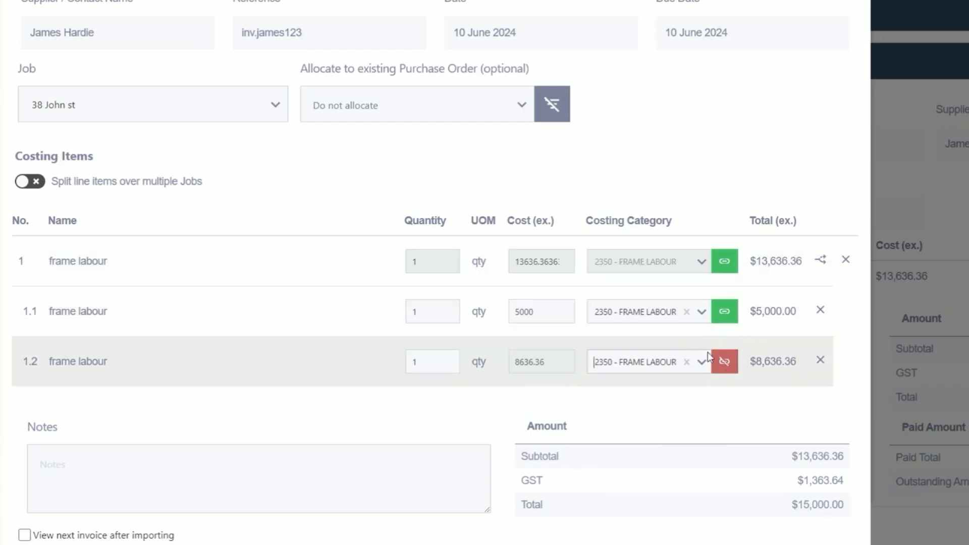
Step: Allocate line 1.2 to the Frame Labour - Box Gutters costing item
{"action": "left_click", "coordinate": [724, 361]}
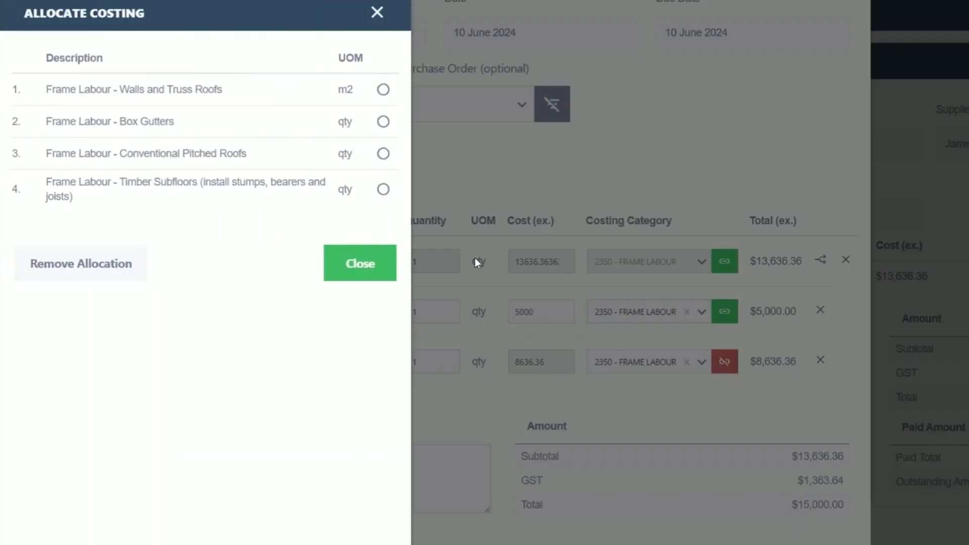
{"action": "left_click", "coordinate": [383, 123]}
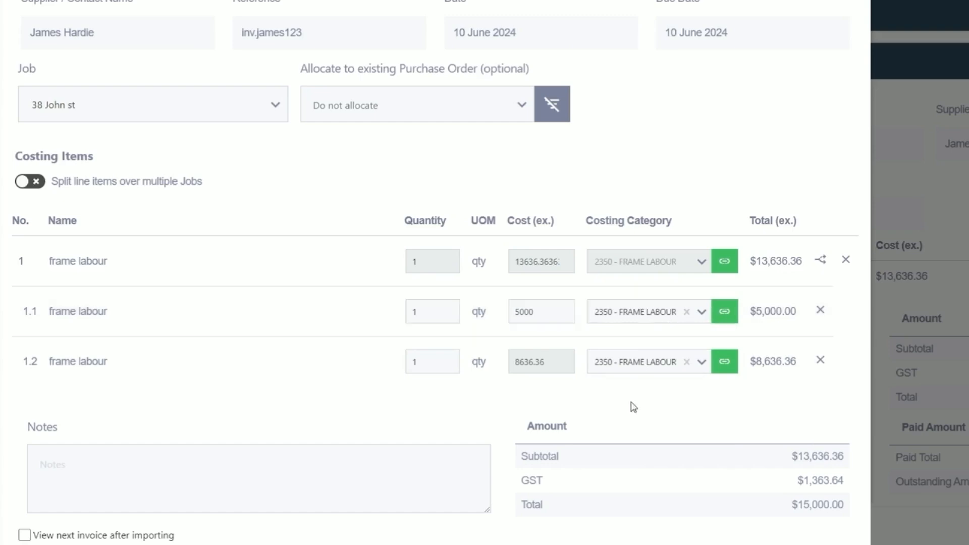
{"action": "scroll", "coordinate": [661, 421], "scroll_direction": "down", "scroll_amount": 1}
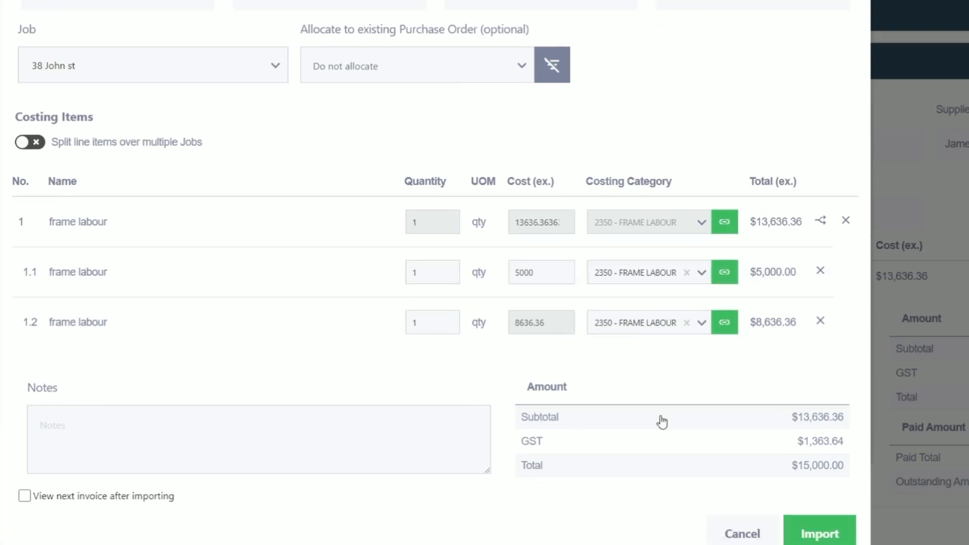
{"action": "scroll", "coordinate": [662, 421], "scroll_direction": "up", "scroll_amount": 3}
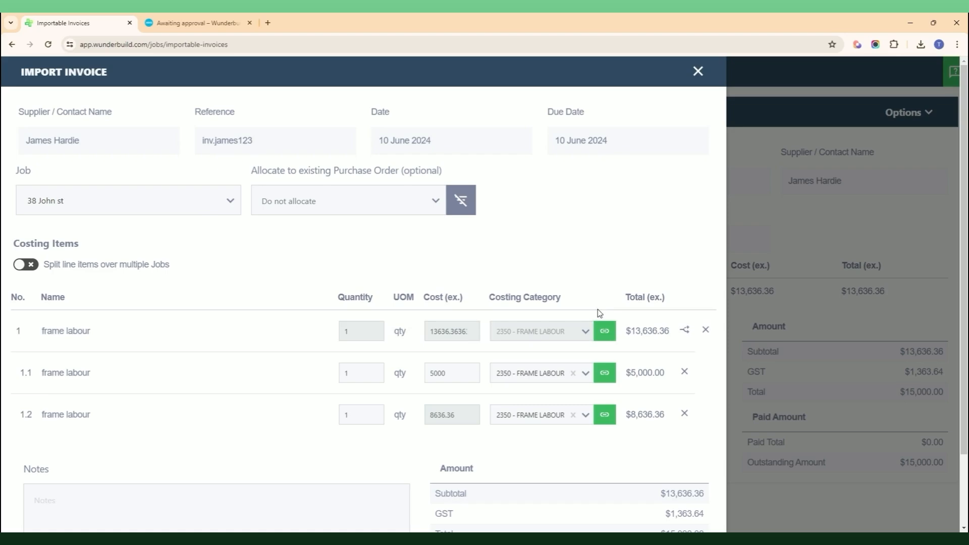
{"action": "scroll", "coordinate": [719, 307], "scroll_direction": "down", "scroll_amount": 1}
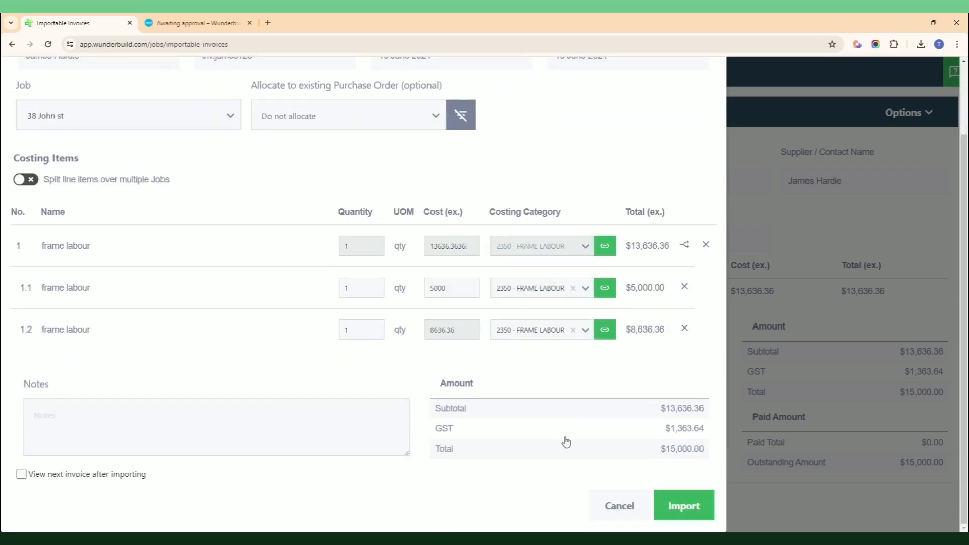
Step: Cancel the split import and reopen the import of INV.JAMES123 from scratch
{"action": "left_click", "coordinate": [631, 508]}
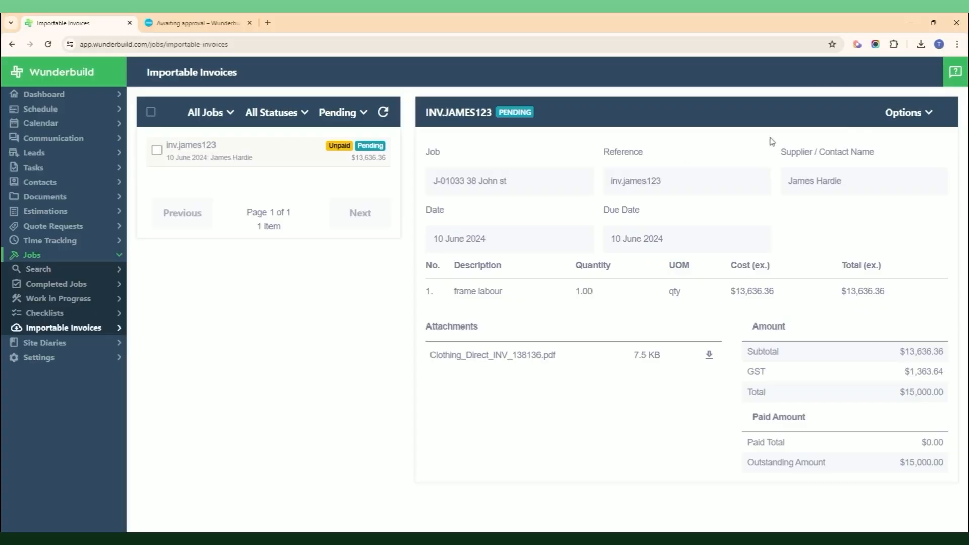
{"action": "left_click", "coordinate": [913, 117]}
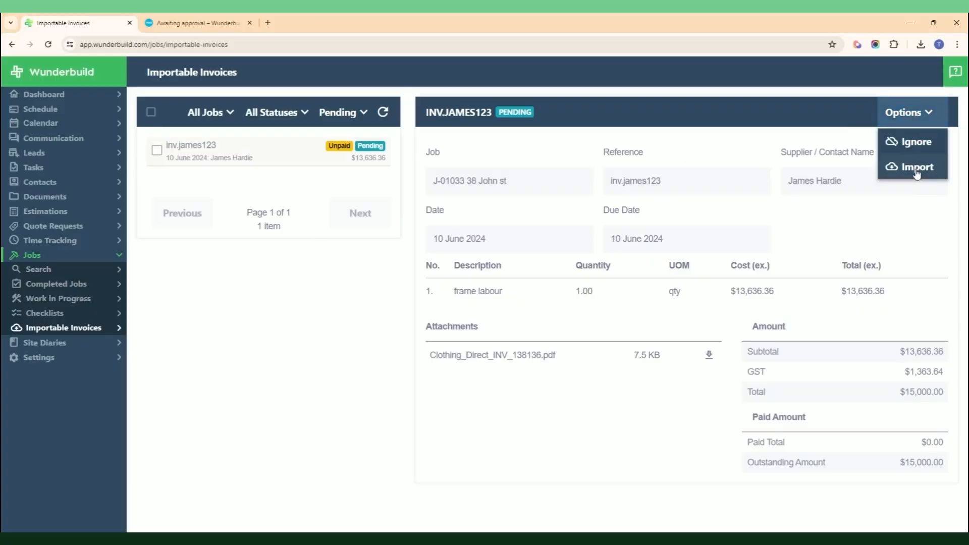
{"action": "left_click", "coordinate": [917, 169]}
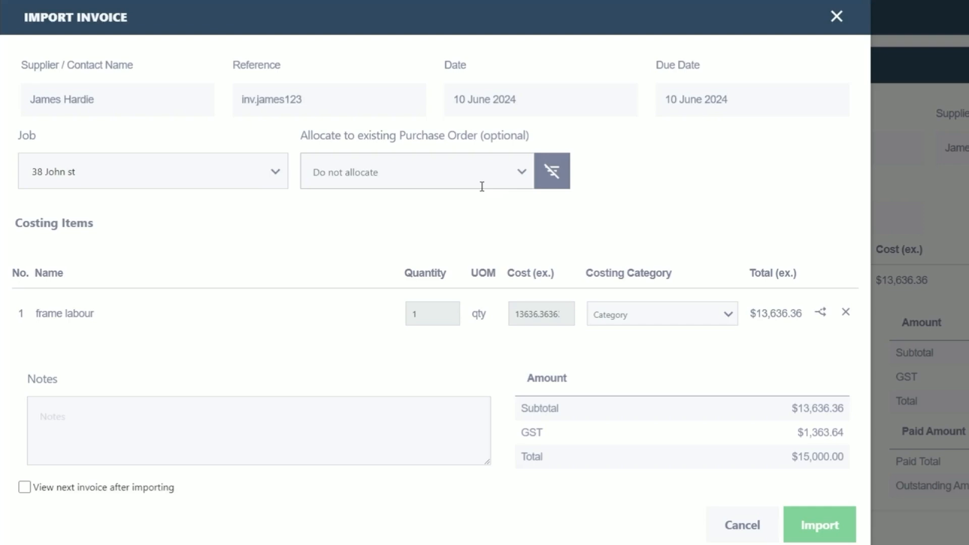
Step: Allocate the invoice to PO-01029, reviewing that order's details first
{"action": "left_click", "coordinate": [524, 178]}
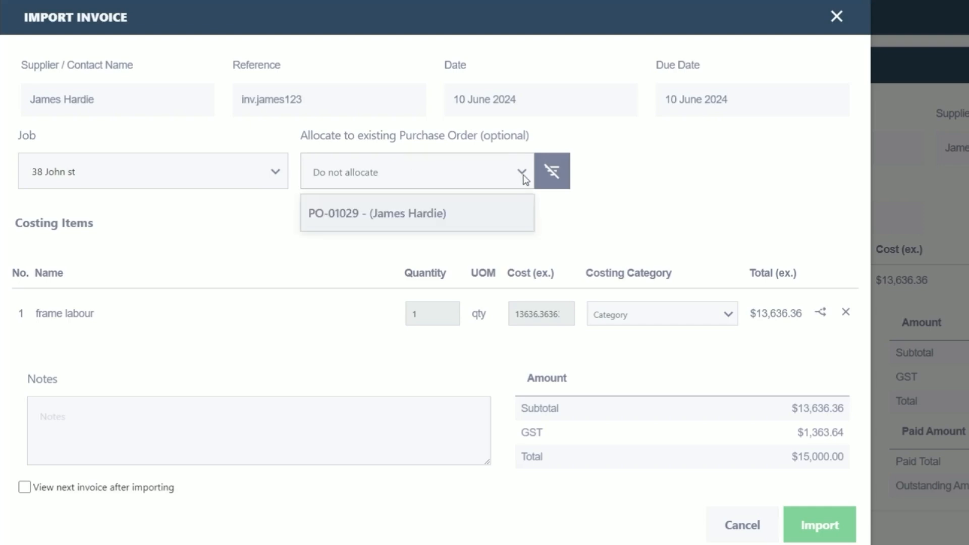
{"action": "left_click", "coordinate": [447, 218]}
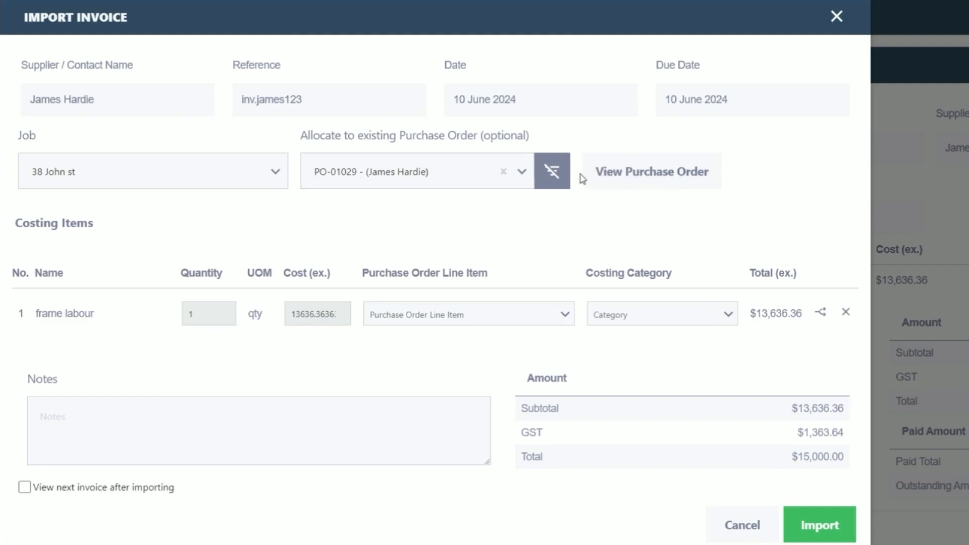
{"action": "left_click", "coordinate": [656, 181]}
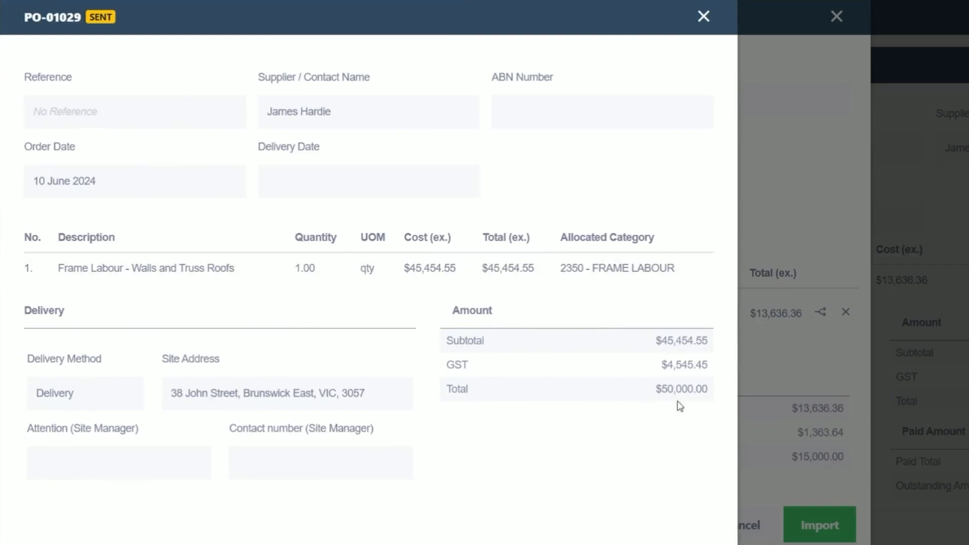
{"action": "left_click", "coordinate": [703, 16]}
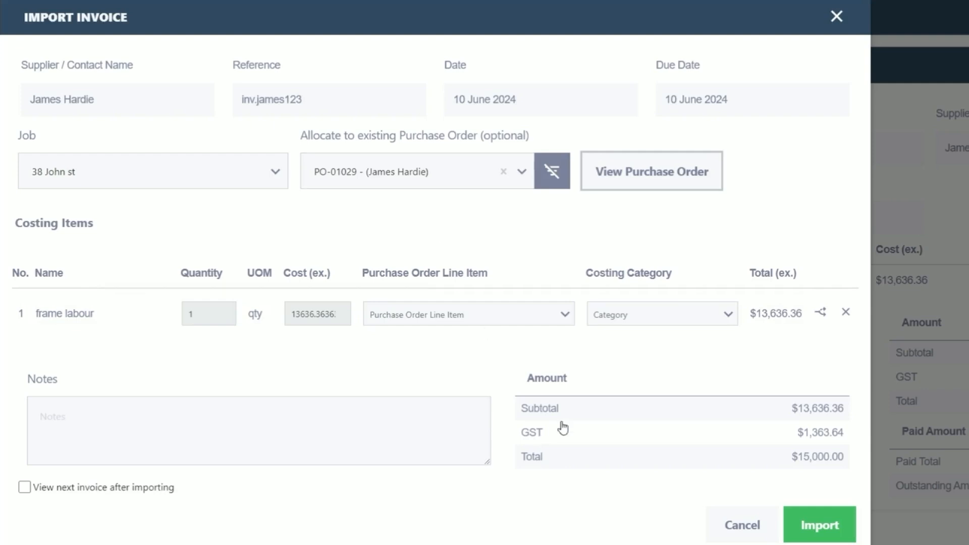
Step: Link the line to PO item Frame Labour - Walls and Truss Roofs, noting 'ok to pay - deposit invoice'
{"action": "left_click", "coordinate": [564, 318]}
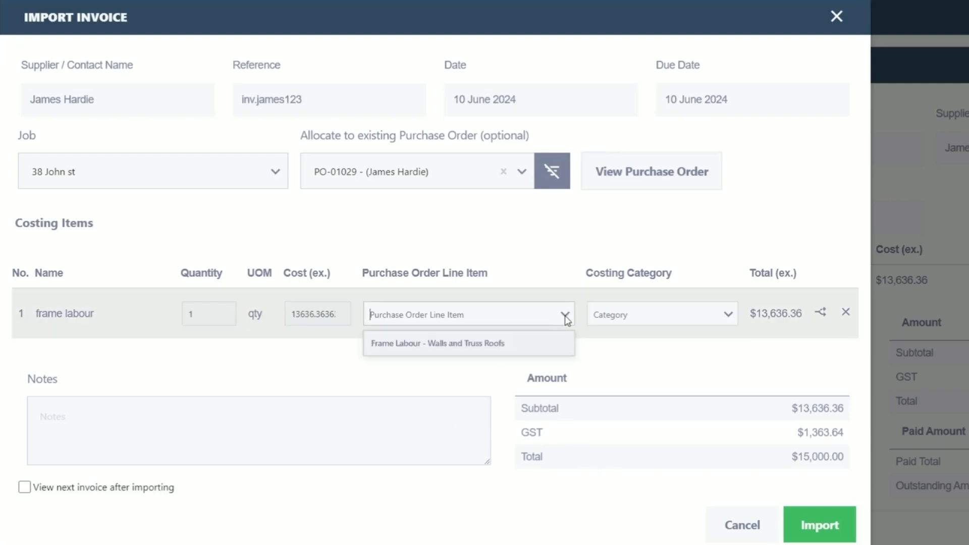
{"action": "left_click", "coordinate": [506, 344]}
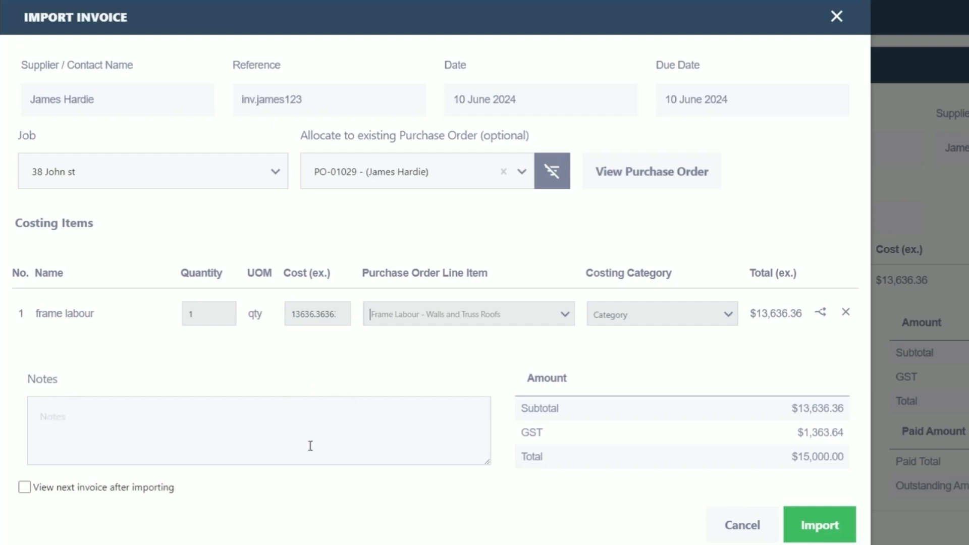
{"action": "left_click", "coordinate": [103, 413]}
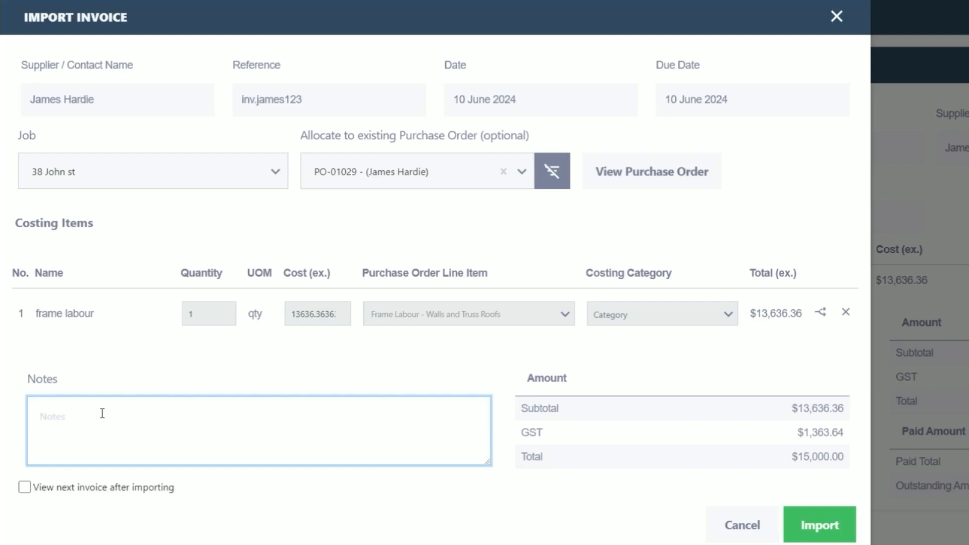
{"action": "type", "text": "ok to pay - deposit invoice"}
{"action": "left_click", "coordinate": [819, 526]}
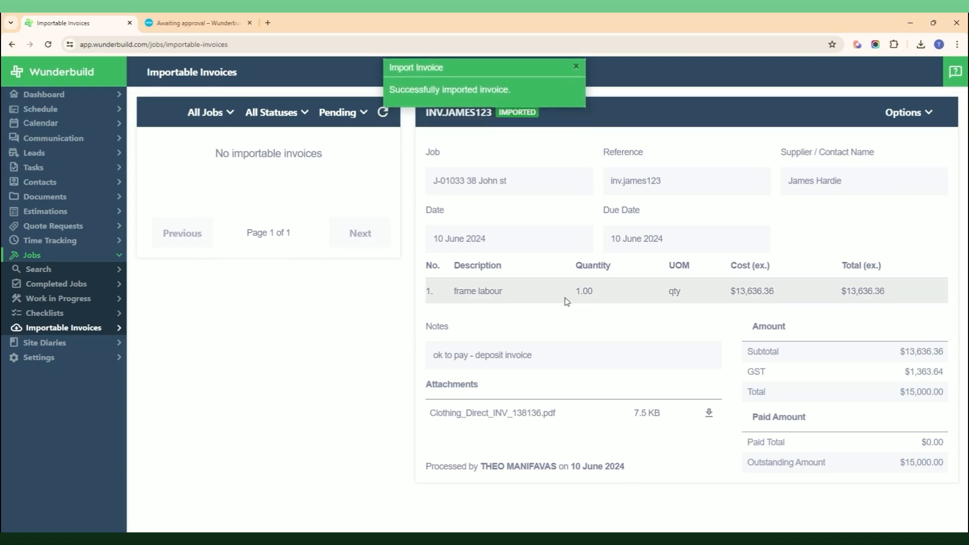
{"action": "left_click", "coordinate": [348, 116]}
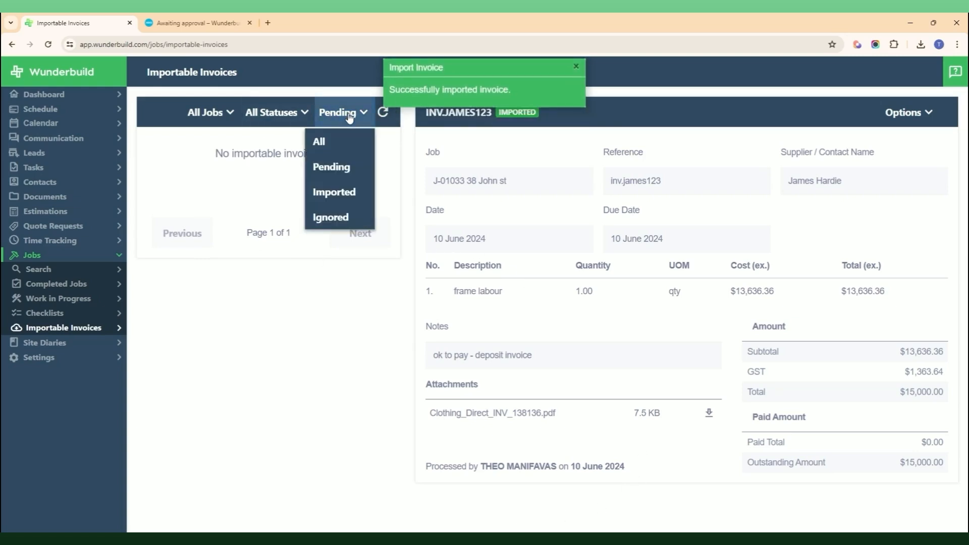
{"action": "left_click", "coordinate": [344, 193]}
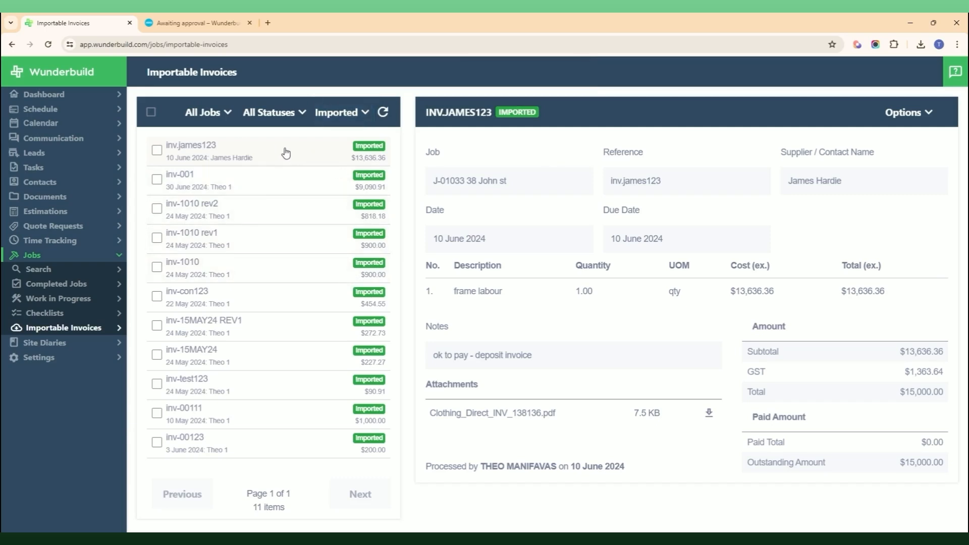
{"action": "left_click", "coordinate": [218, 117]}
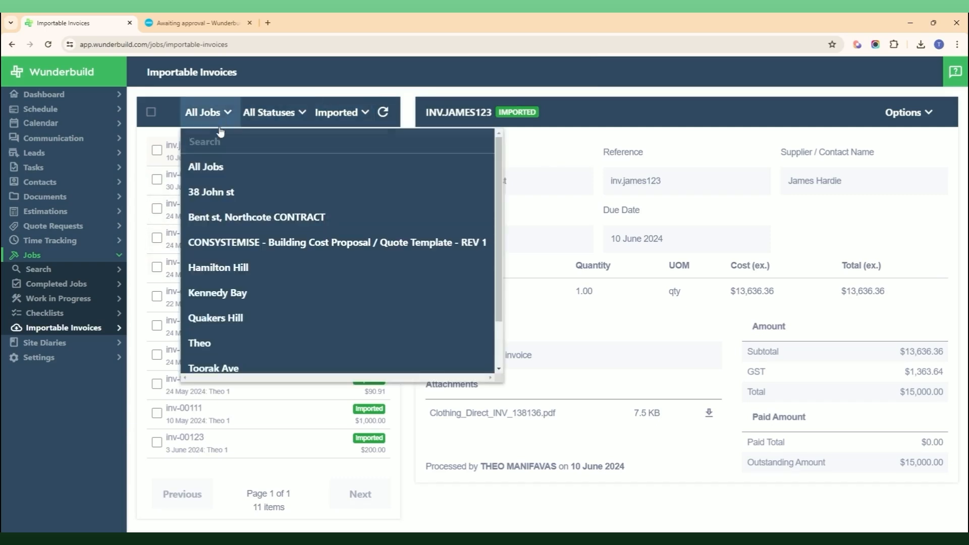
{"action": "left_click", "coordinate": [220, 192]}
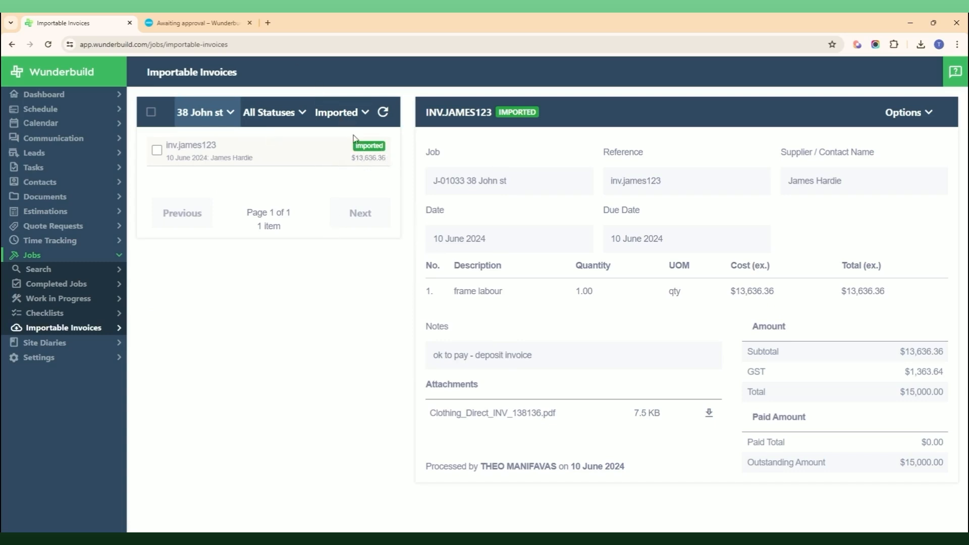
Step: Find bill inv.james123 under Xero's awaiting-payment bills, then return to INV.JAMES123 in Wunderbuild
{"action": "left_click", "coordinate": [200, 24]}
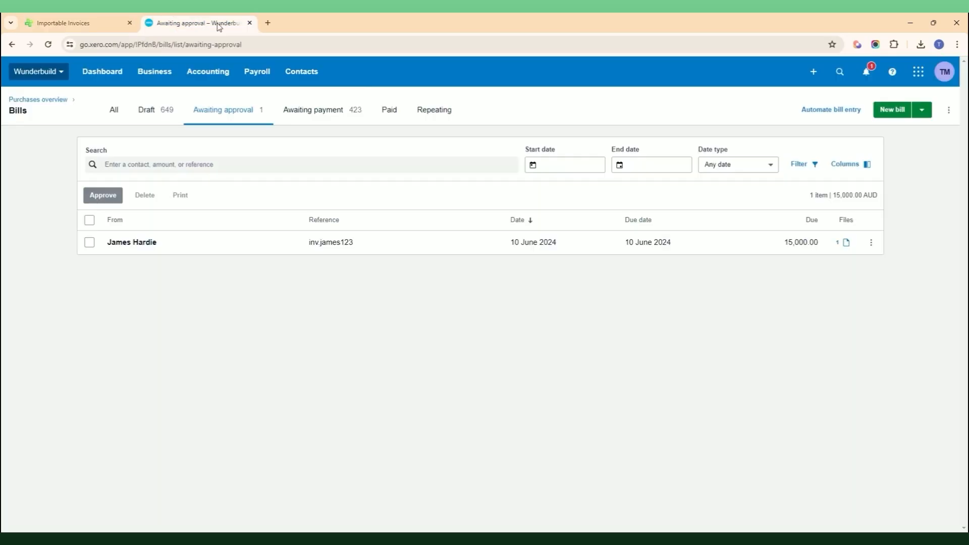
{"action": "left_click", "coordinate": [48, 46]}
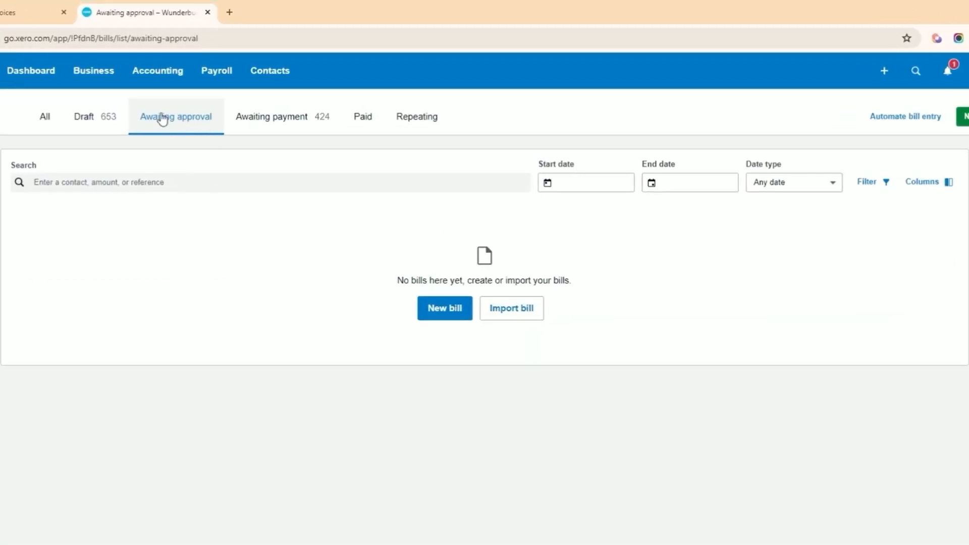
{"action": "left_click", "coordinate": [285, 125]}
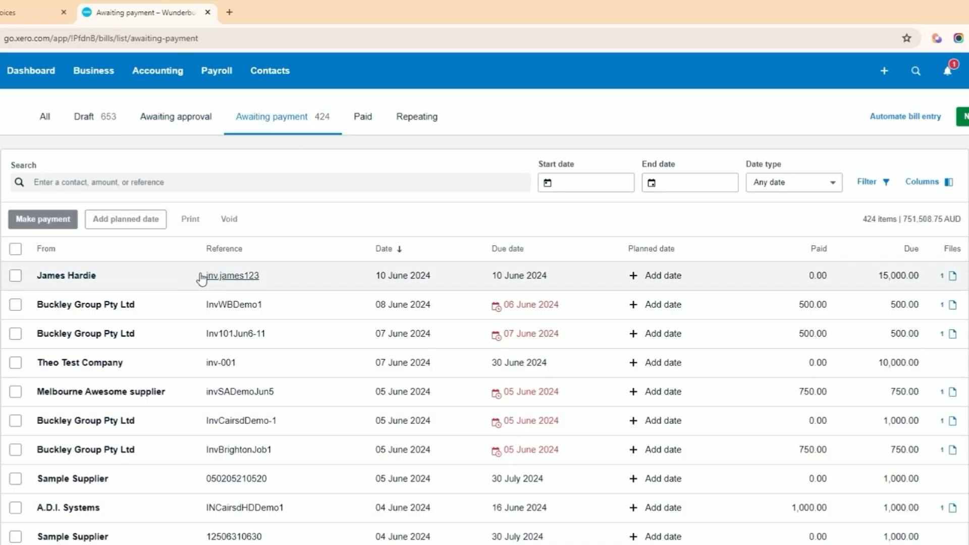
{"action": "left_click", "coordinate": [85, 276]}
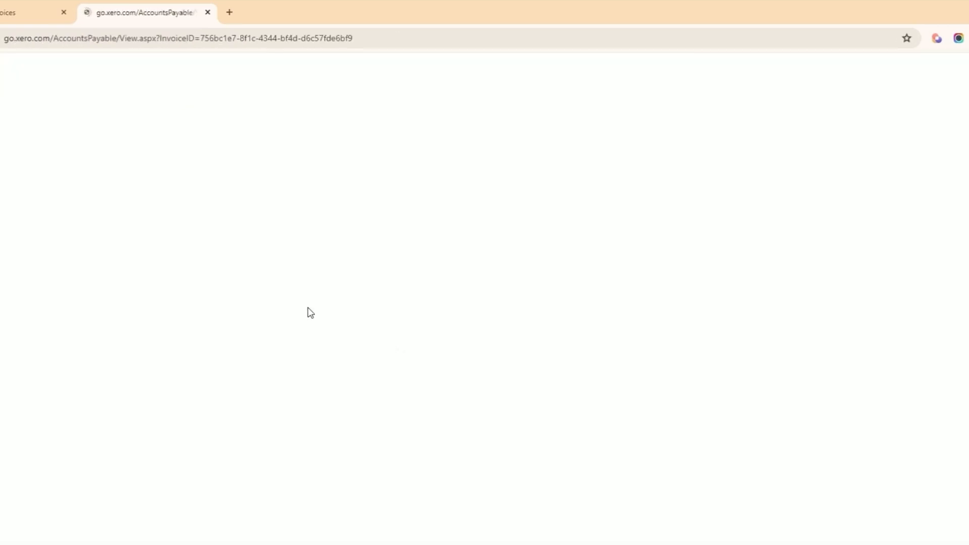
{"action": "scroll", "coordinate": [303, 338], "scroll_direction": "down", "scroll_amount": 1}
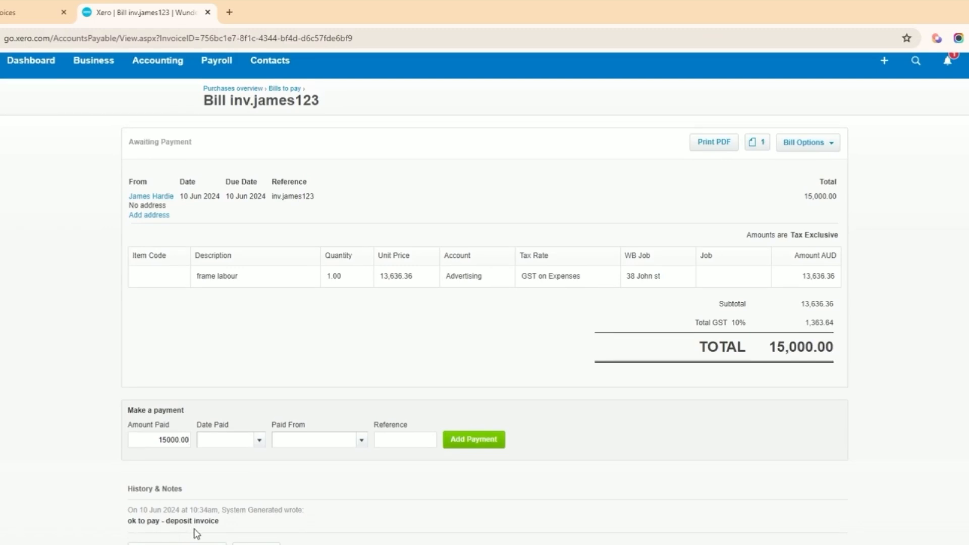
{"action": "left_click", "coordinate": [31, 12]}
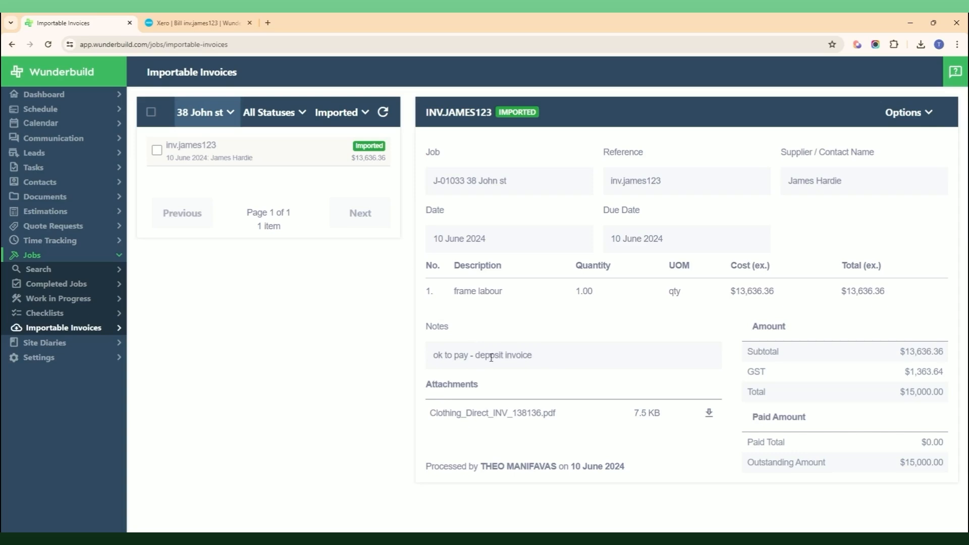
Step: Go back to Xero's bill inv.james123, still awaiting its 15,000.00 payment
{"action": "left_click", "coordinate": [178, 15]}
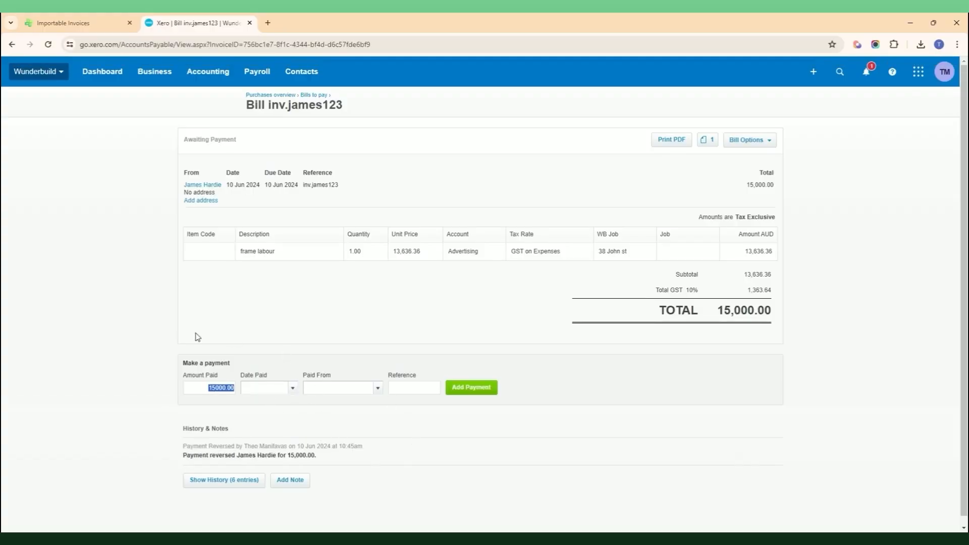
Step: Record the 15,000.00 payment dated 10 Jun from the business bank account, and confirm it under Paid bills
{"action": "left_click", "coordinate": [292, 387]}
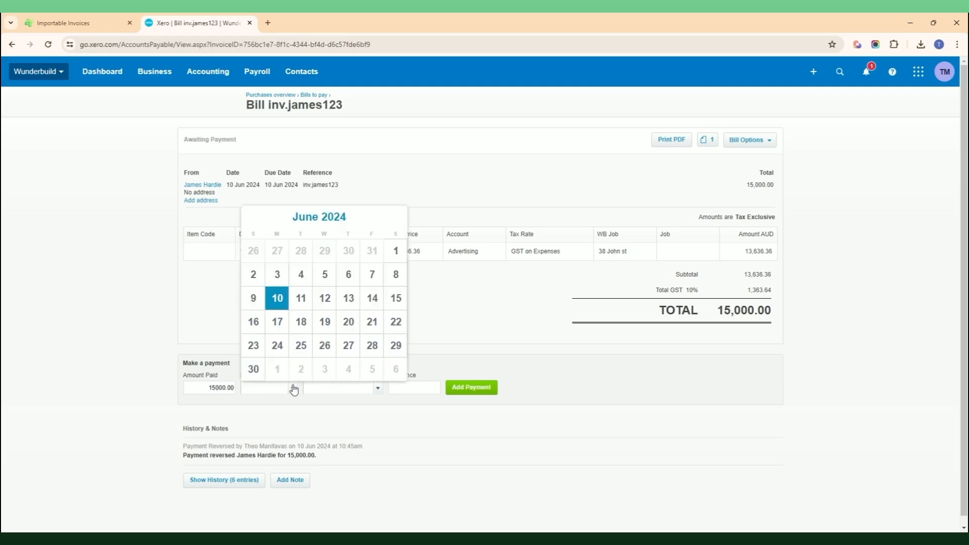
{"action": "left_click", "coordinate": [279, 301]}
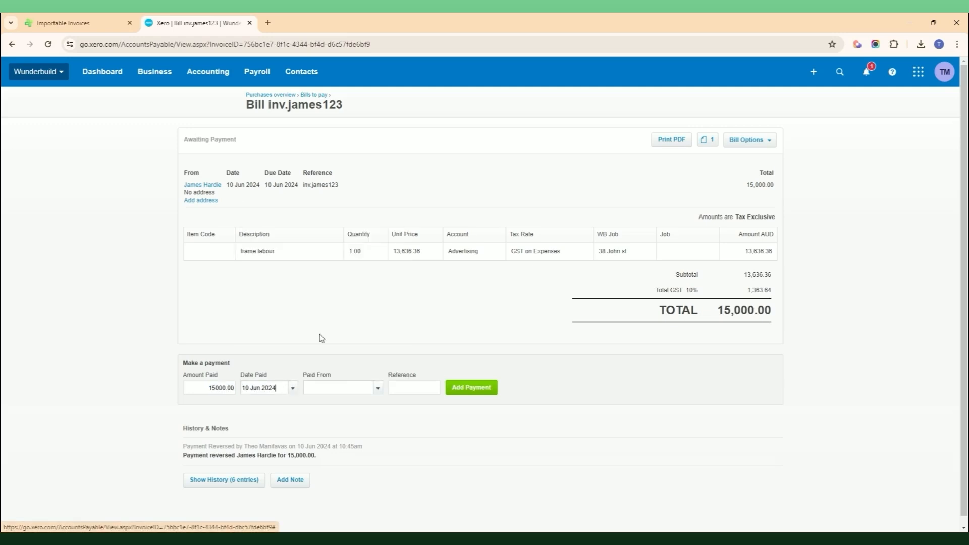
{"action": "left_click", "coordinate": [378, 389]}
{"action": "left_click", "coordinate": [367, 426]}
{"action": "left_click", "coordinate": [399, 388]}
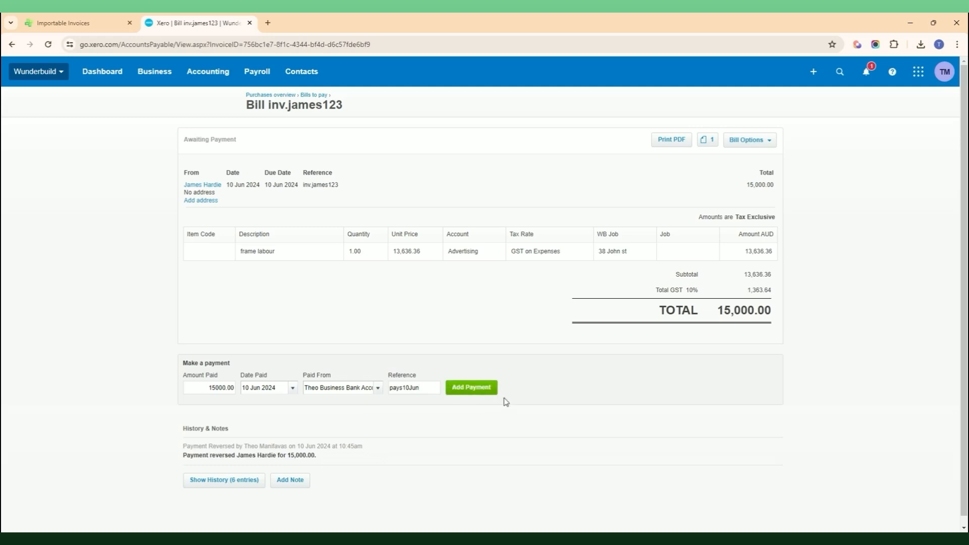
{"action": "left_click", "coordinate": [472, 387]}
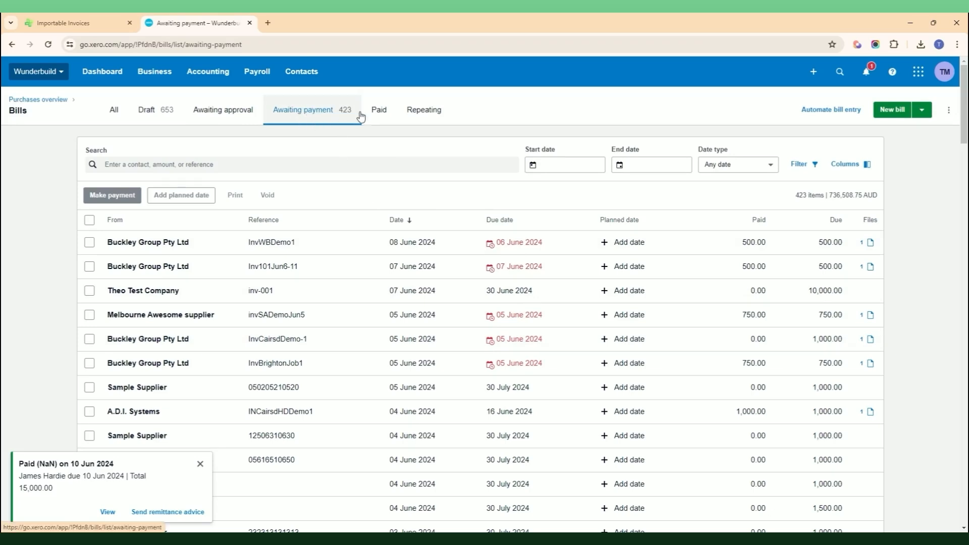
{"action": "left_click", "coordinate": [379, 111]}
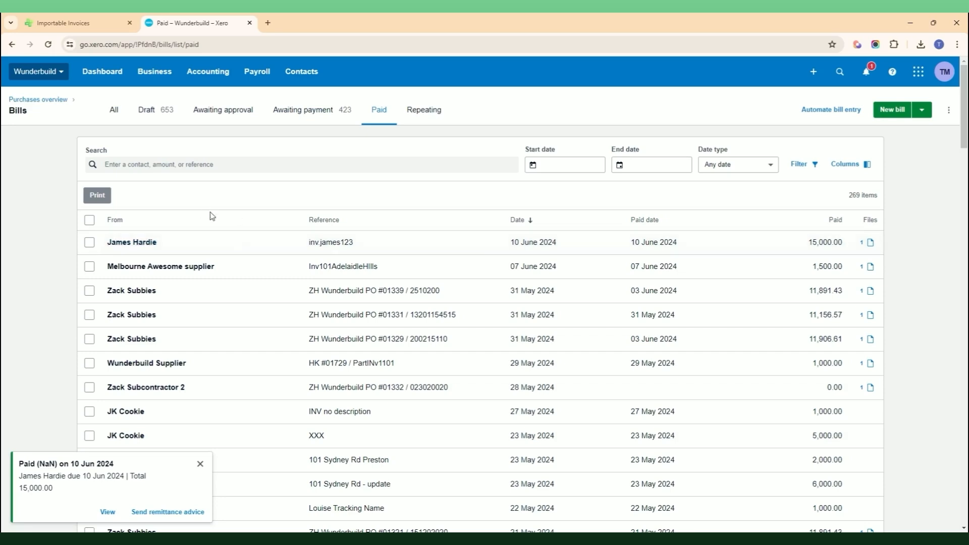
{"action": "left_click", "coordinate": [99, 24]}
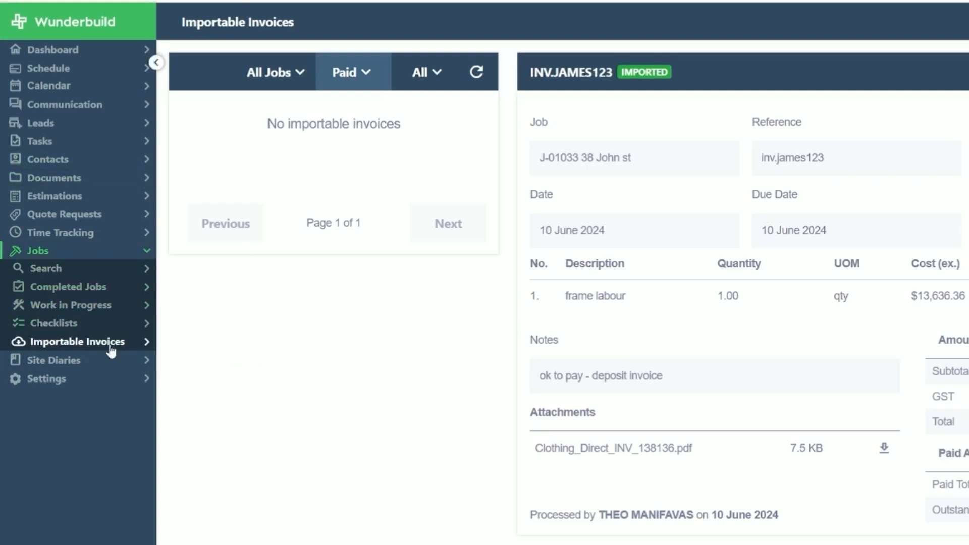
{"action": "left_click", "coordinate": [46, 255]}
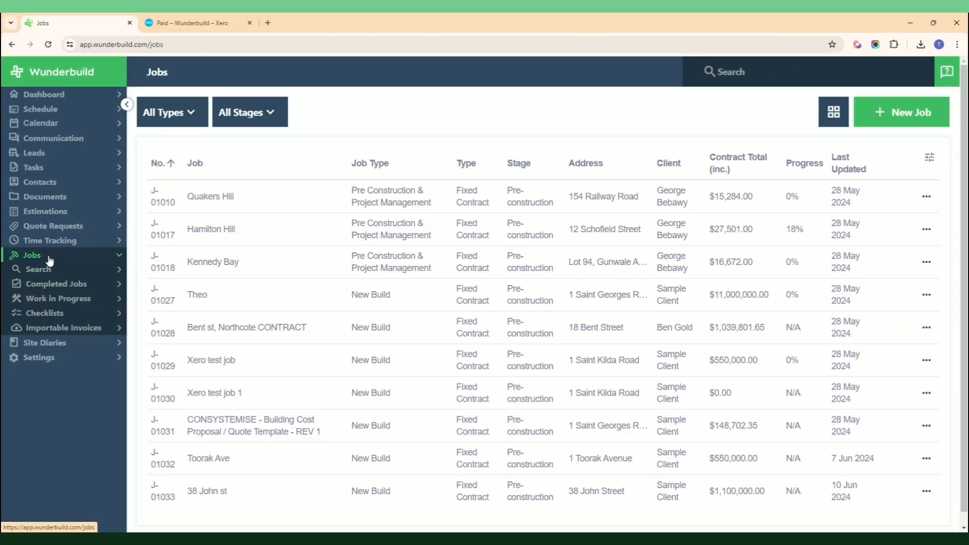
{"action": "left_click", "coordinate": [222, 496]}
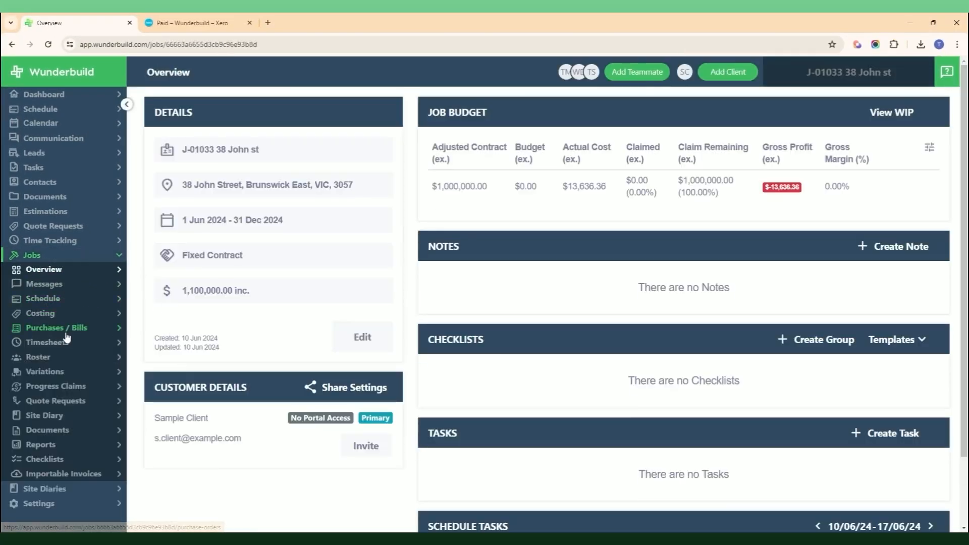
{"action": "left_click", "coordinate": [79, 330]}
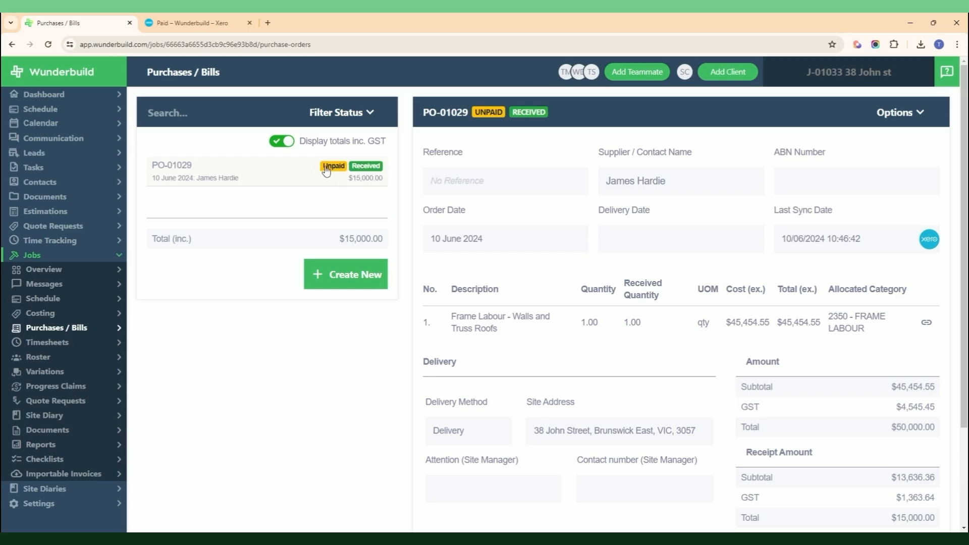
{"action": "scroll", "coordinate": [757, 310], "scroll_direction": "down", "scroll_amount": 3}
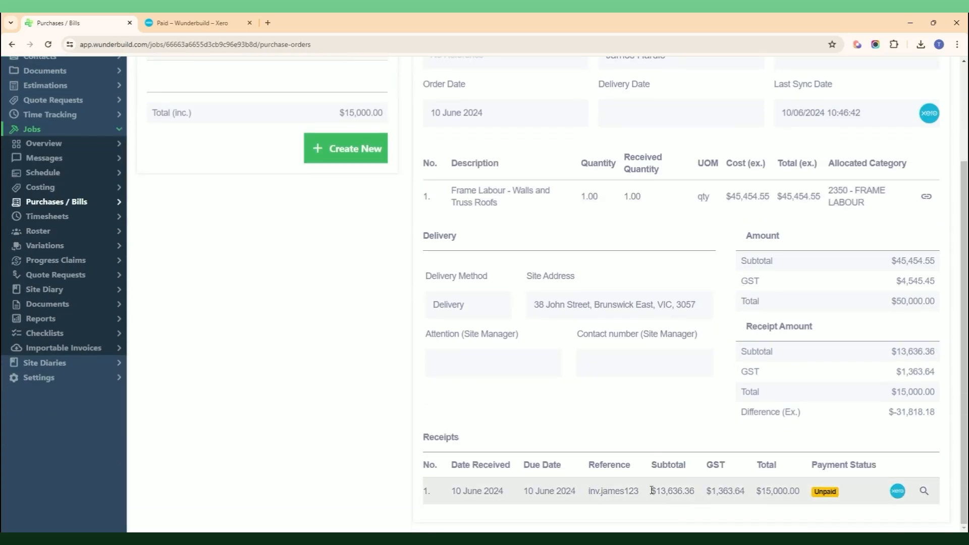
{"action": "scroll", "coordinate": [645, 429], "scroll_direction": "up", "scroll_amount": 5}
{"action": "scroll", "coordinate": [622, 375], "scroll_direction": "down", "scroll_amount": 5}
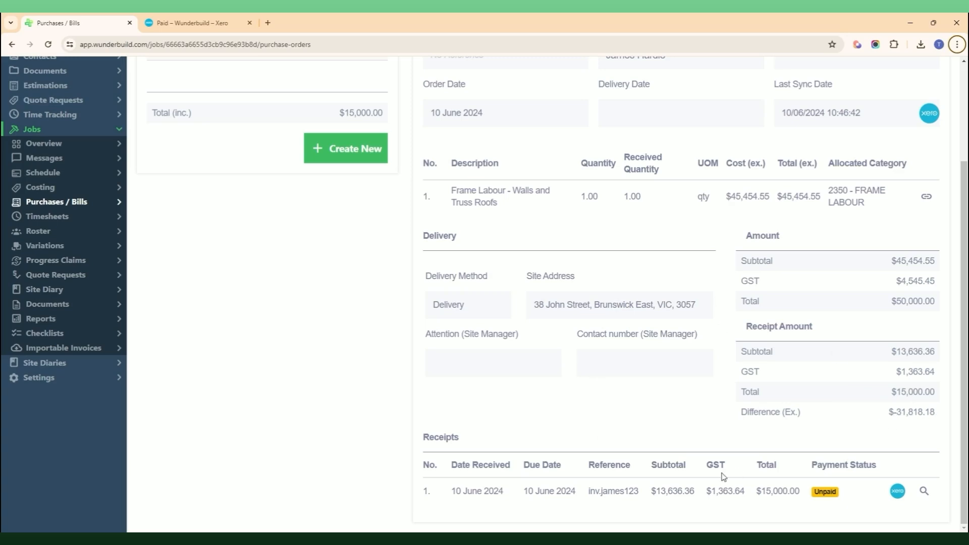
{"action": "left_click", "coordinate": [924, 492]}
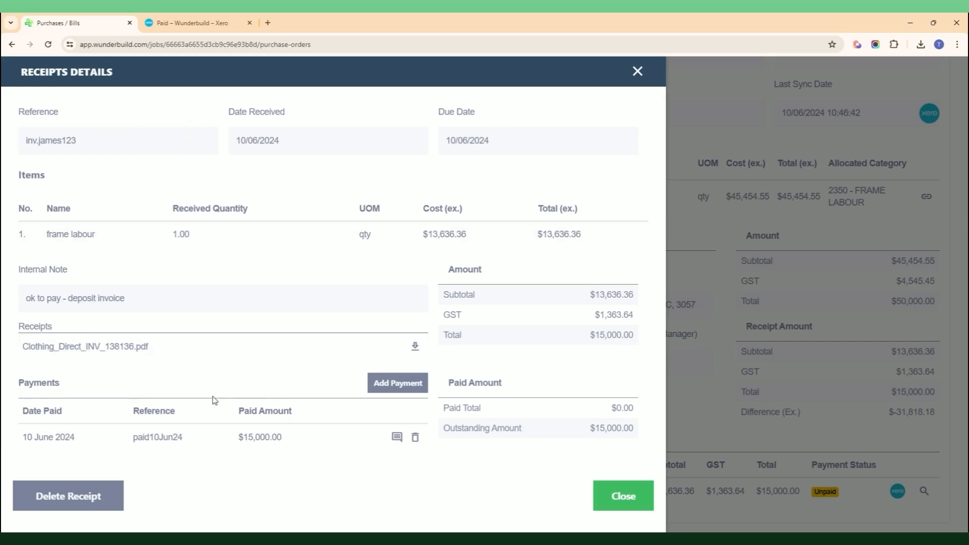
{"action": "left_click", "coordinate": [676, 132]}
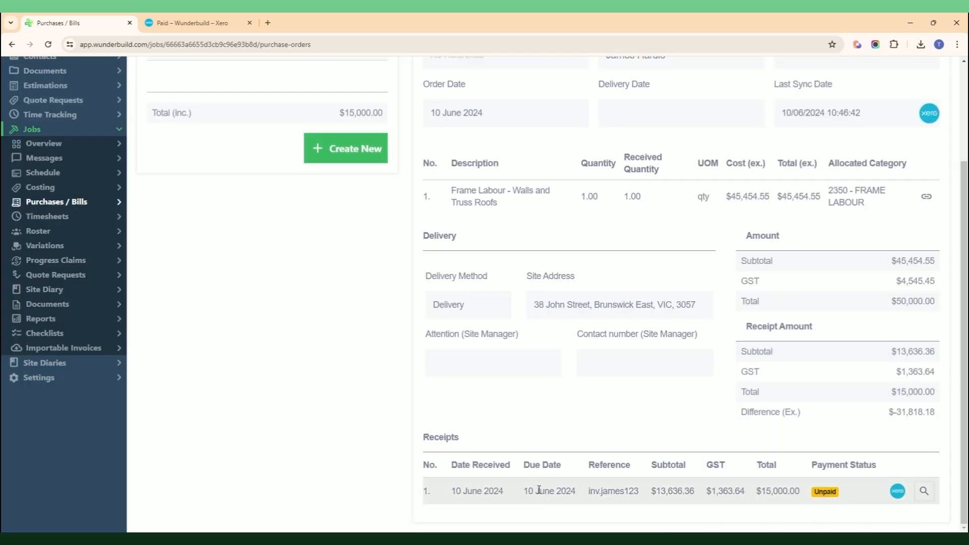
{"action": "scroll", "coordinate": [776, 390], "scroll_direction": "up", "scroll_amount": 3}
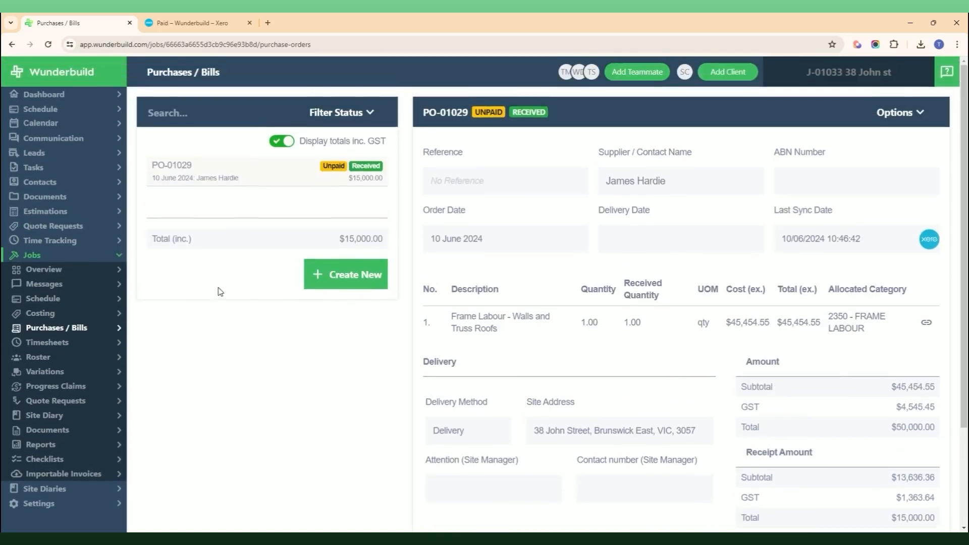
Step: Show the job's costing by category and locate 2350 - FRAME LABOUR at $13,636.36 actual cost
{"action": "left_click", "coordinate": [70, 317]}
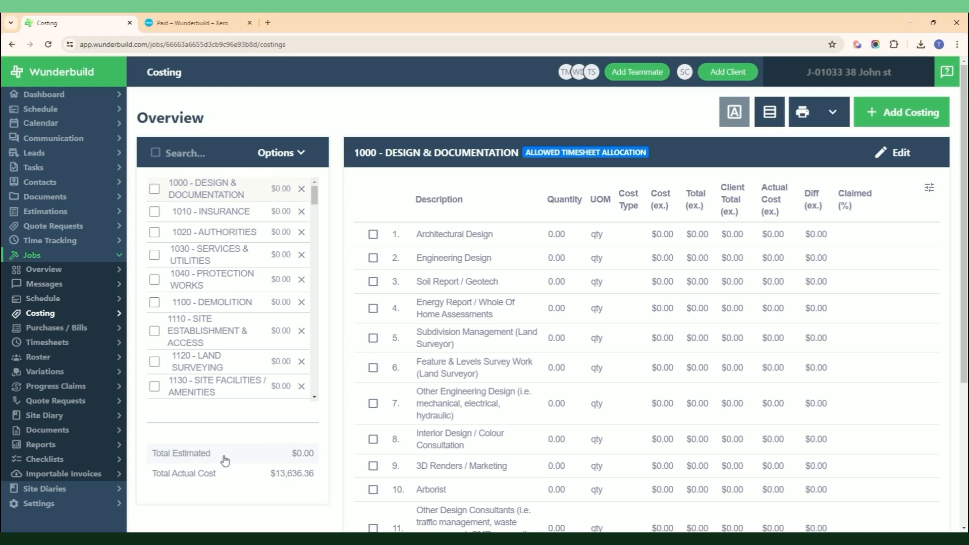
{"action": "scroll", "coordinate": [245, 298], "scroll_direction": "down", "scroll_amount": 2}
{"action": "scroll", "coordinate": [244, 302], "scroll_direction": "up", "scroll_amount": 2}
{"action": "scroll", "coordinate": [257, 302], "scroll_direction": "down", "scroll_amount": 20}
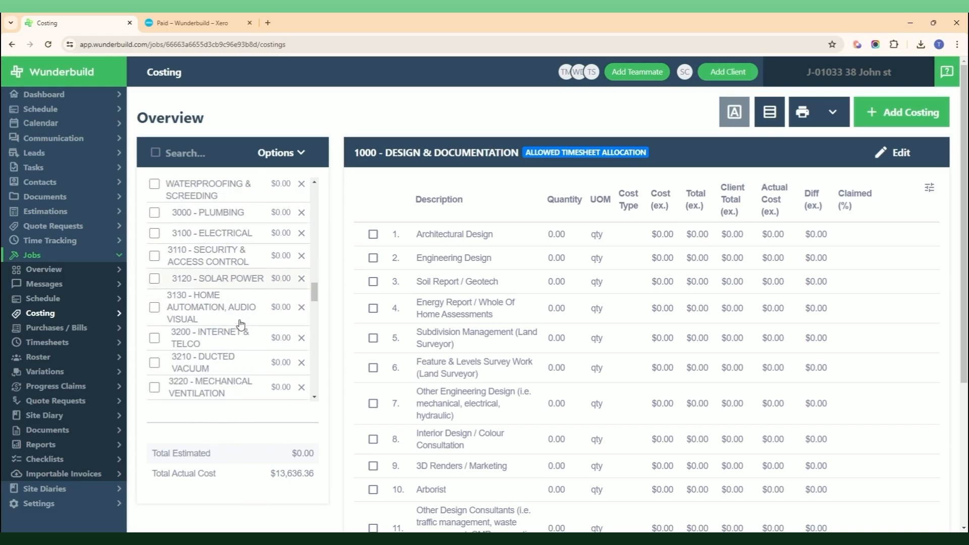
{"action": "scroll", "coordinate": [241, 326], "scroll_direction": "down", "scroll_amount": 10}
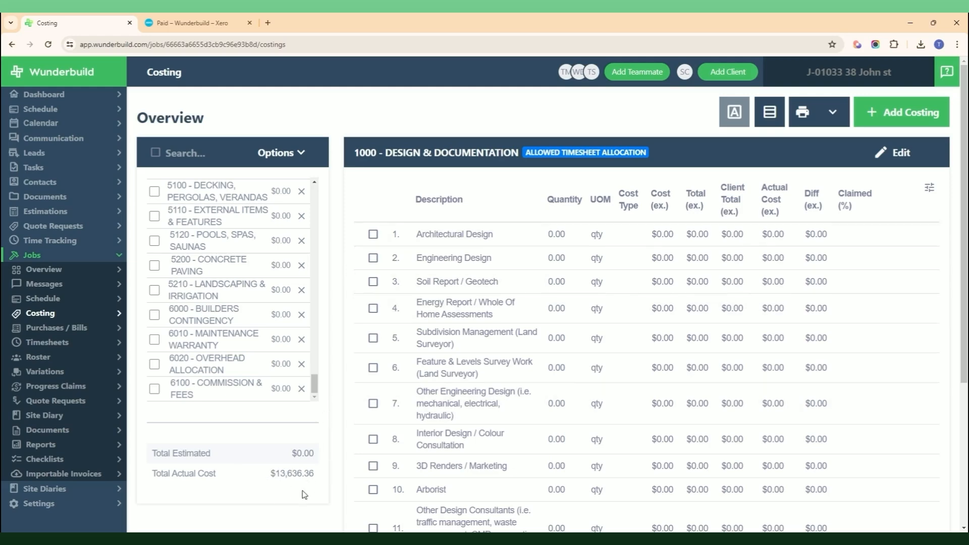
{"action": "left_click", "coordinate": [769, 112]}
{"action": "scroll", "coordinate": [627, 303], "scroll_direction": "down", "scroll_amount": 3}
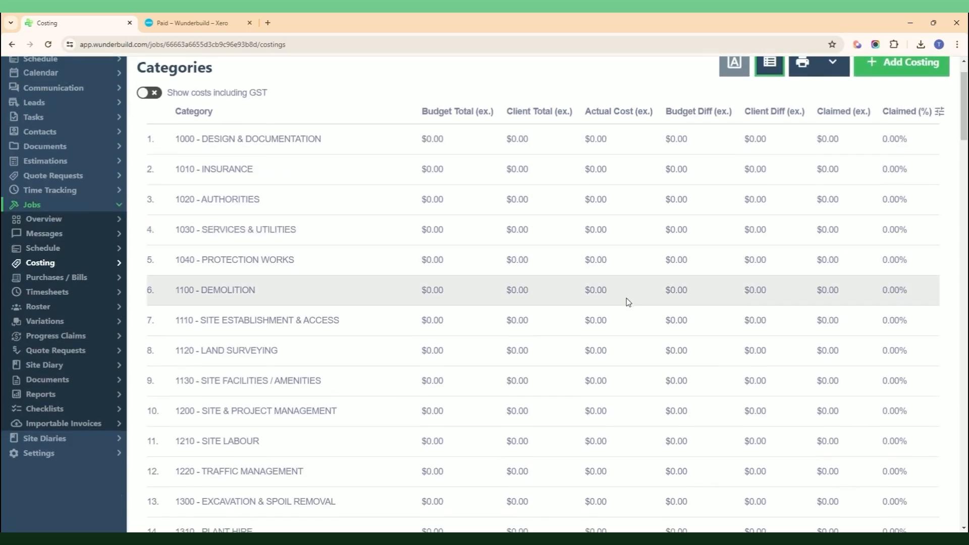
{"action": "scroll", "coordinate": [627, 305], "scroll_direction": "down", "scroll_amount": 7}
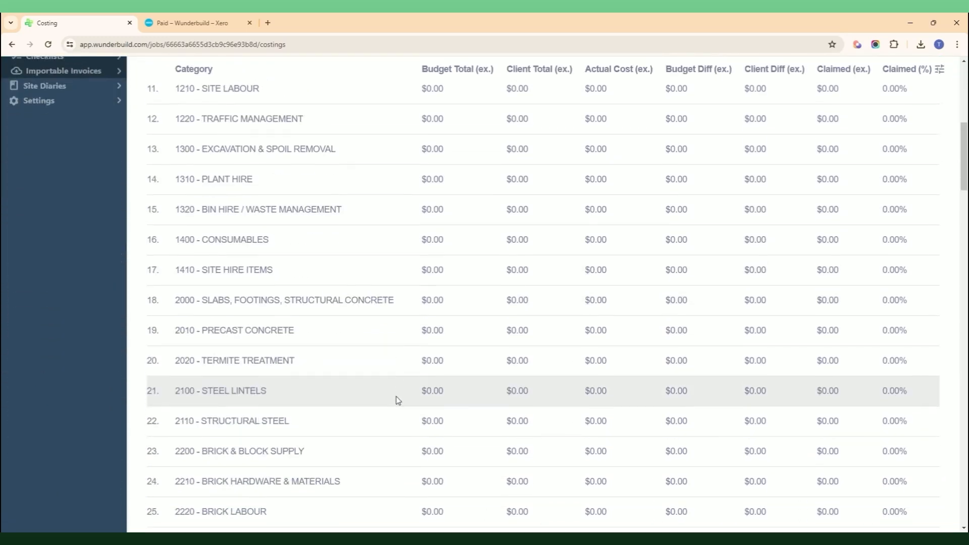
{"action": "scroll", "coordinate": [367, 410], "scroll_direction": "down", "scroll_amount": 4}
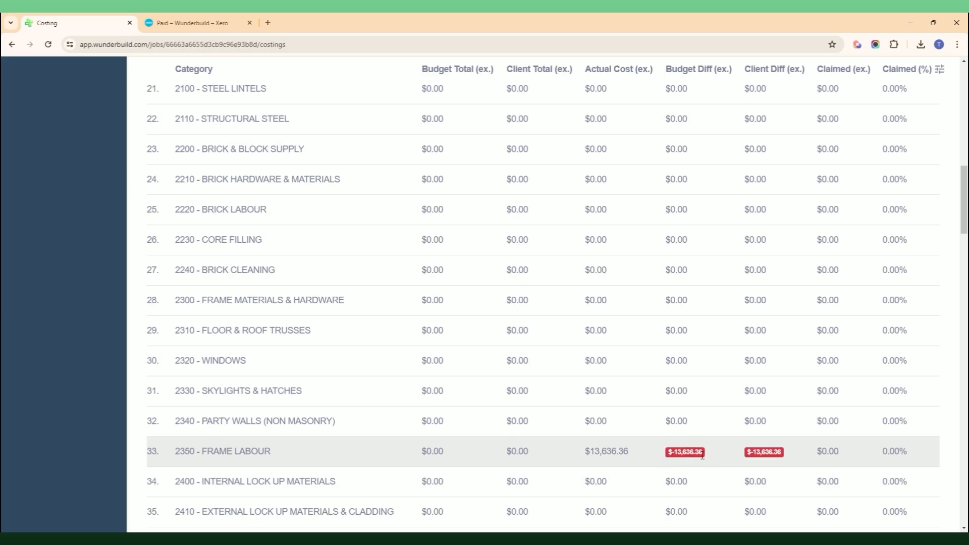
{"action": "scroll", "coordinate": [421, 212], "scroll_direction": "up", "scroll_amount": 10}
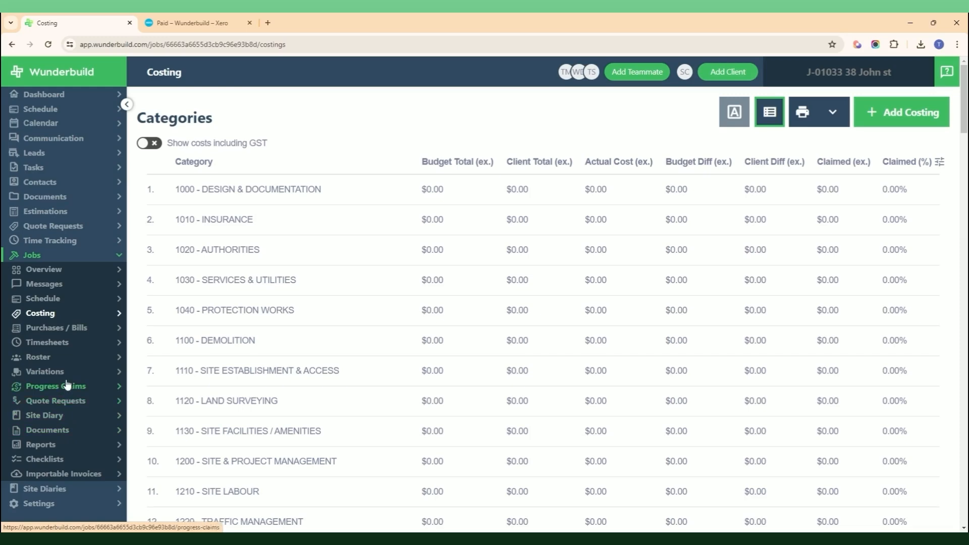
Step: Check that PO-01029 and its inv.james123 receipt now show Paid in the job's Purchases / Bills
{"action": "left_click", "coordinate": [67, 328]}
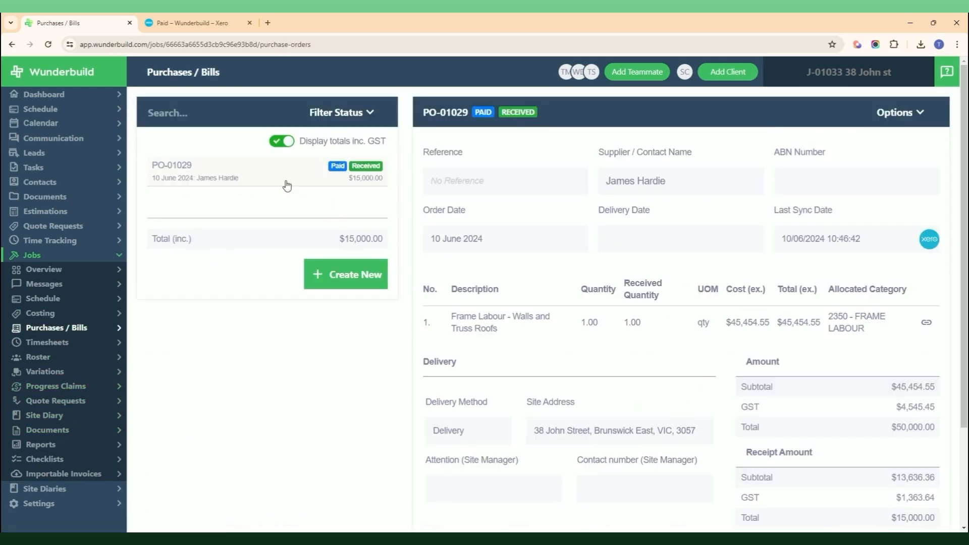
{"action": "scroll", "coordinate": [701, 463], "scroll_direction": "down", "scroll_amount": 3}
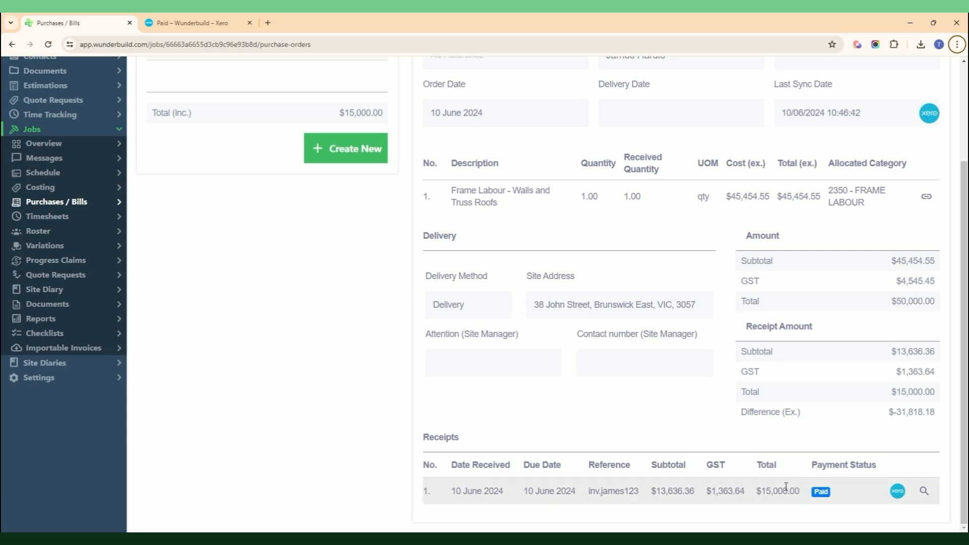
{"action": "scroll", "coordinate": [792, 485], "scroll_direction": "up", "scroll_amount": 3}
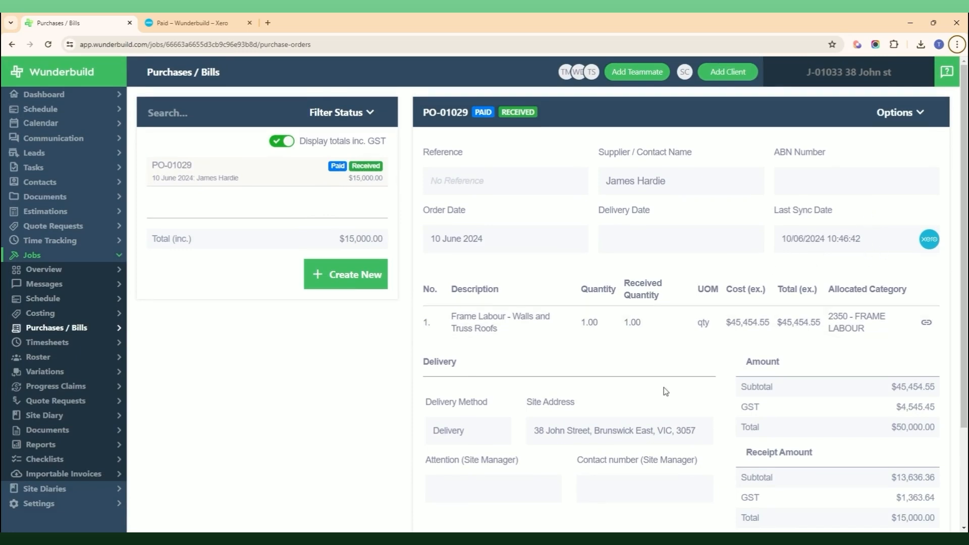
{"action": "scroll", "coordinate": [665, 390], "scroll_direction": "down", "scroll_amount": 2}
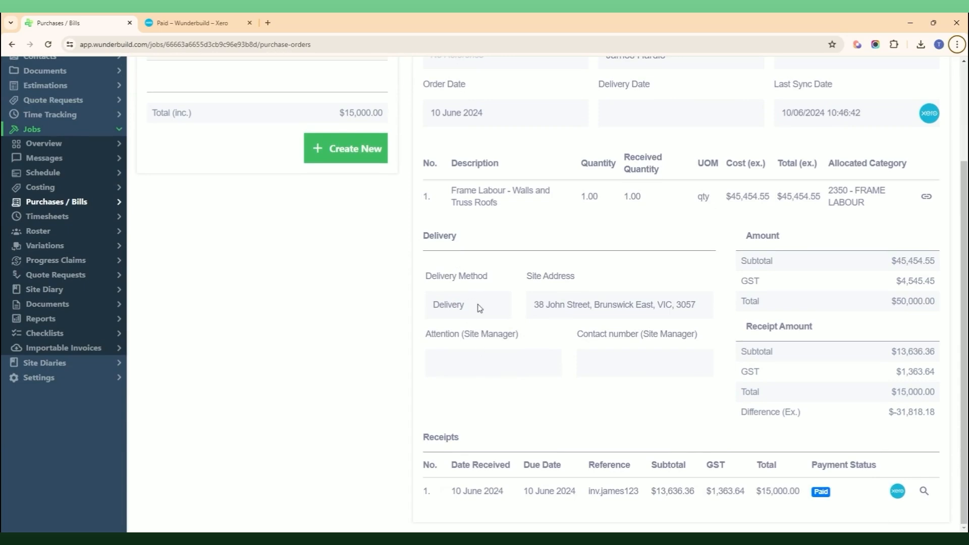
{"action": "scroll", "coordinate": [484, 314], "scroll_direction": "up", "scroll_amount": 2}
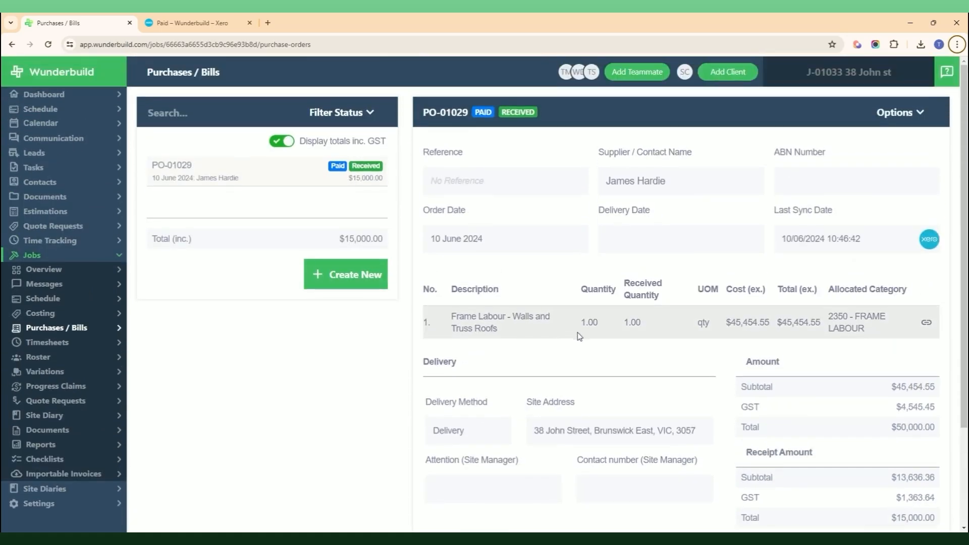